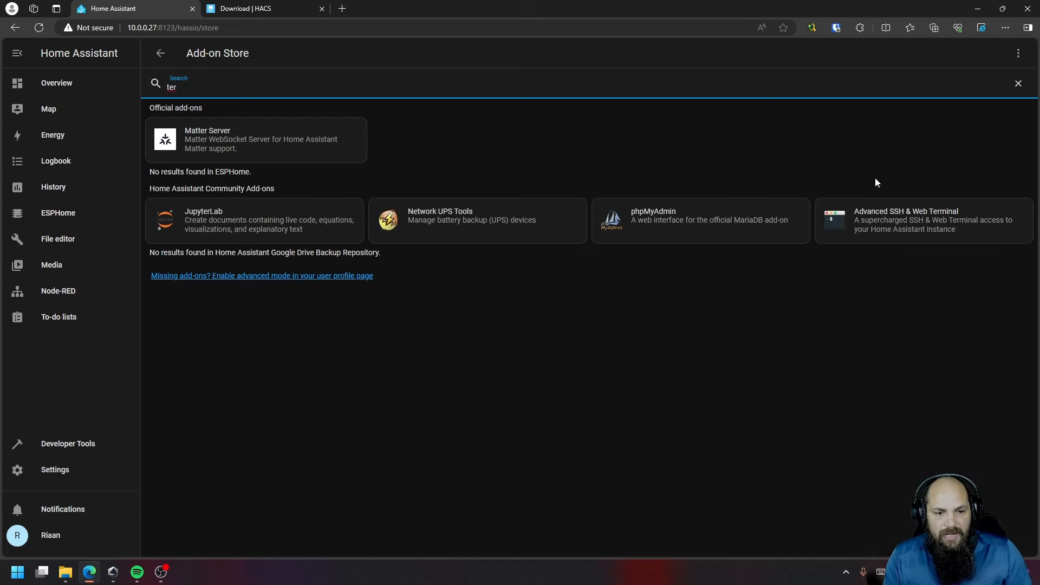
Install the Advanced SSH & Web Terminal add-on from its add-on page
click(892, 227)
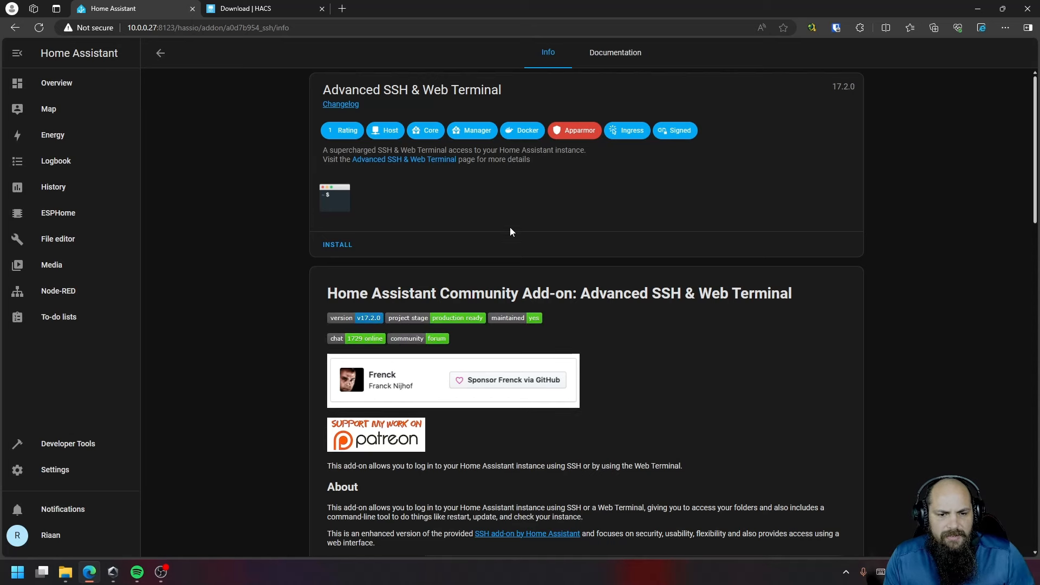
click(341, 243)
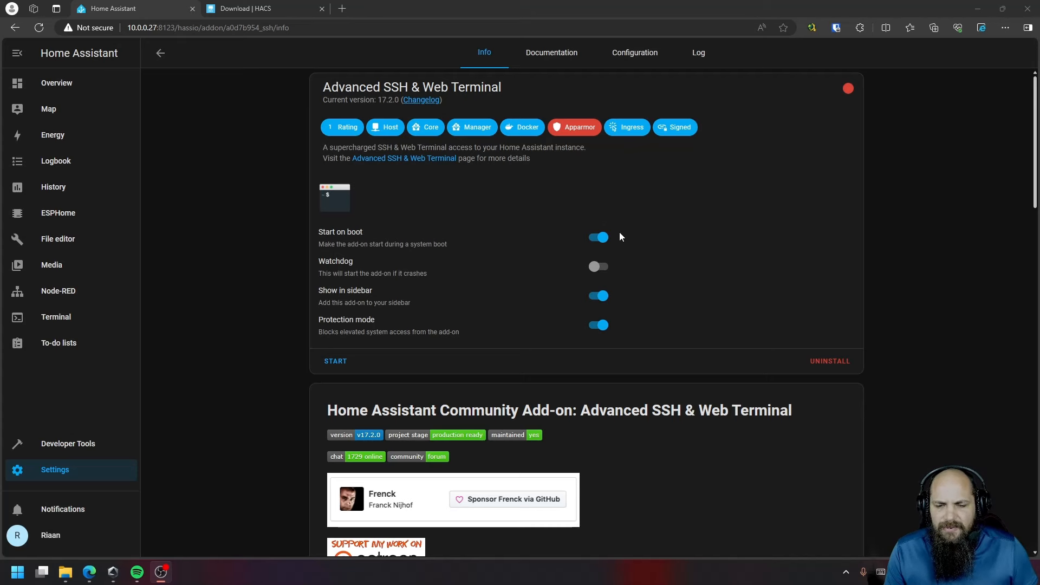
Disable Start on boot, then enter and save an SSH password in the add-on's Configuration
click(602, 238)
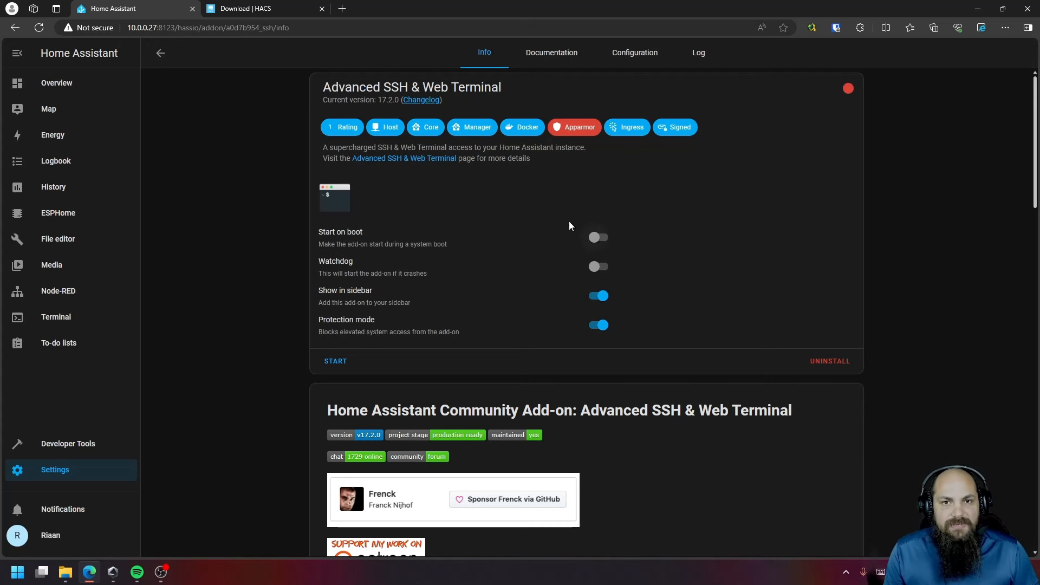
click(627, 57)
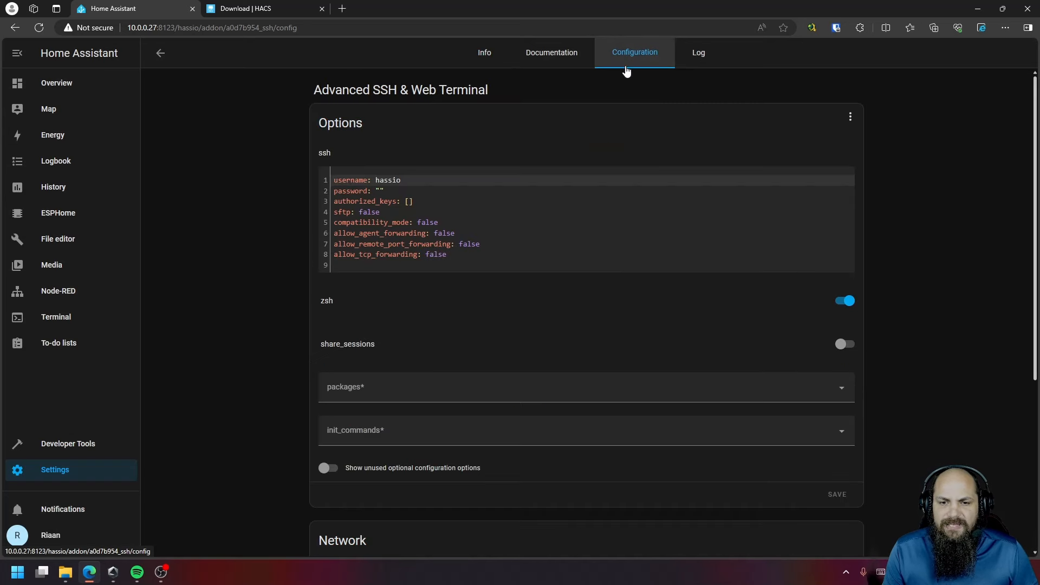
click(381, 191)
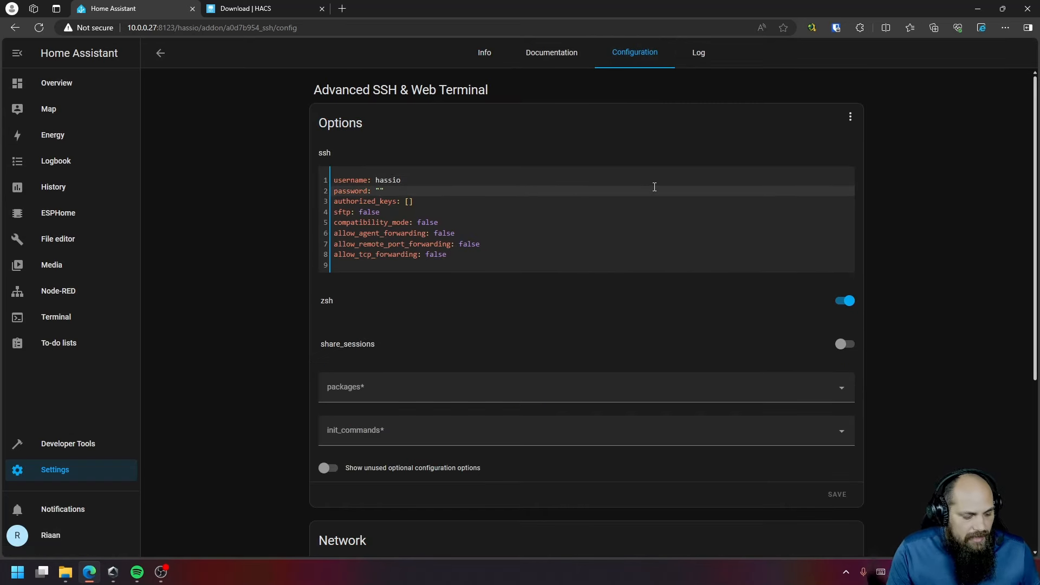
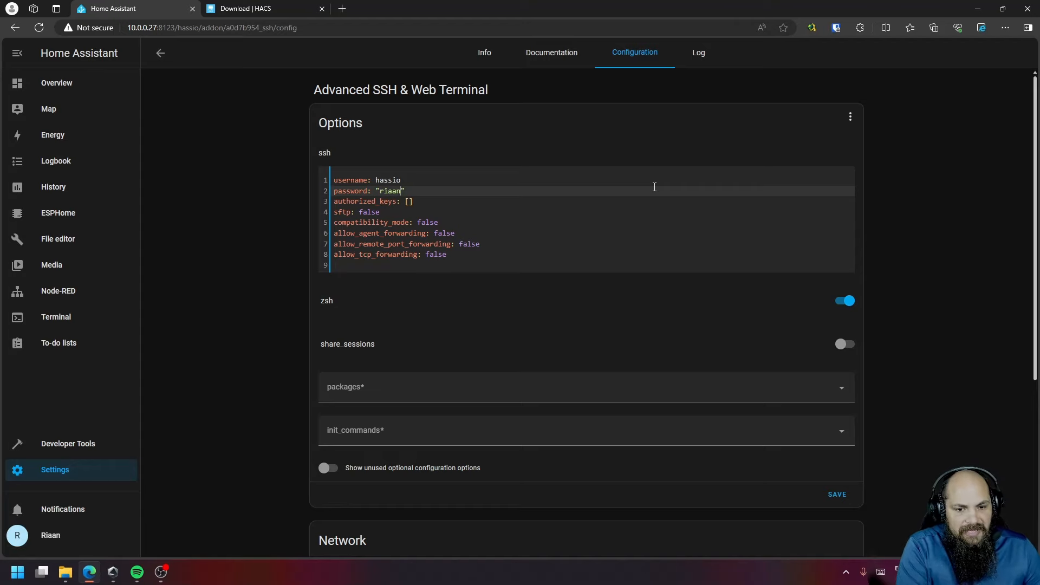
scroll(599, 348, down, 1)
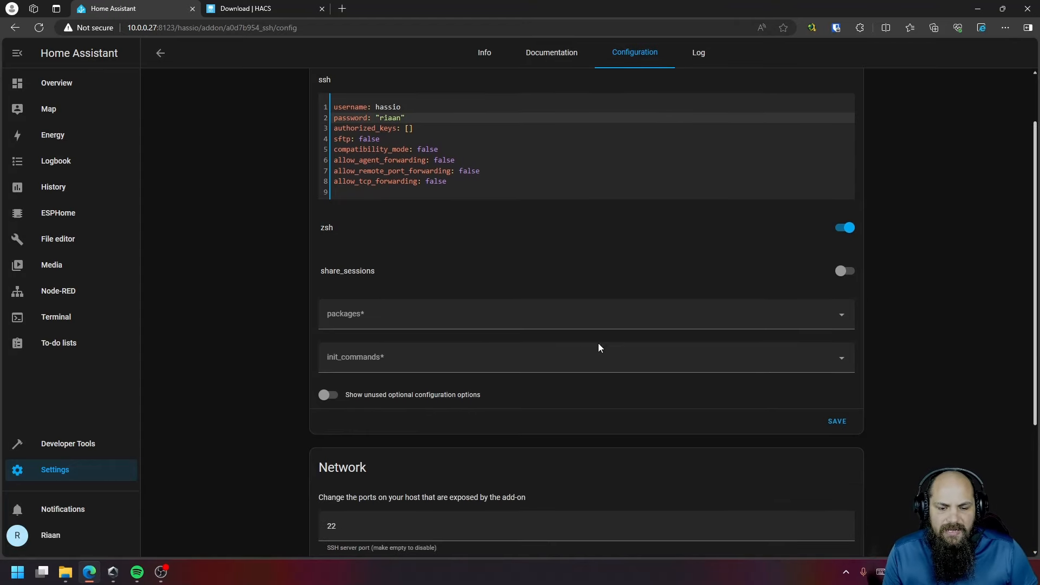
click(838, 421)
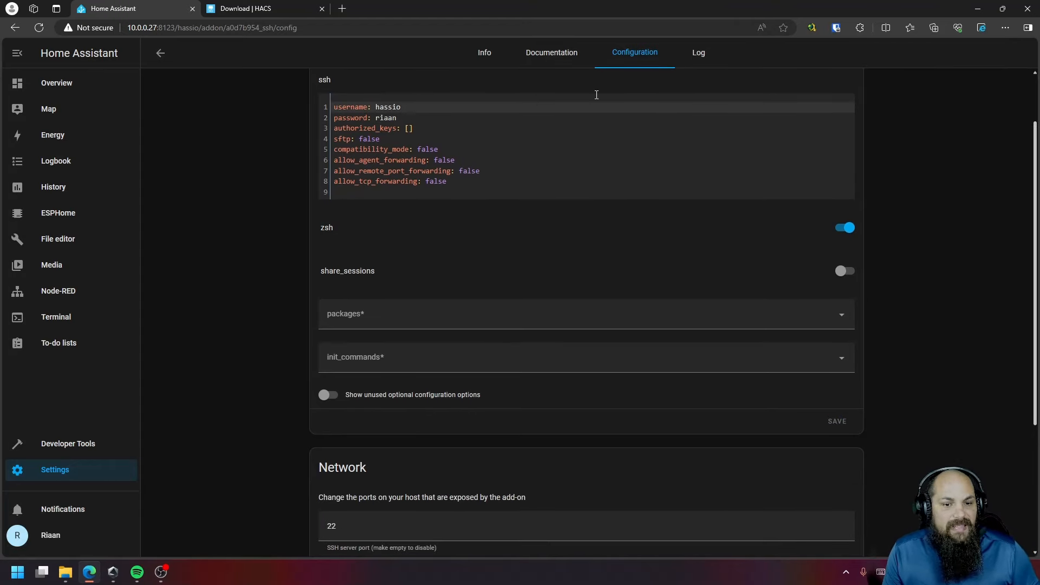
click(481, 57)
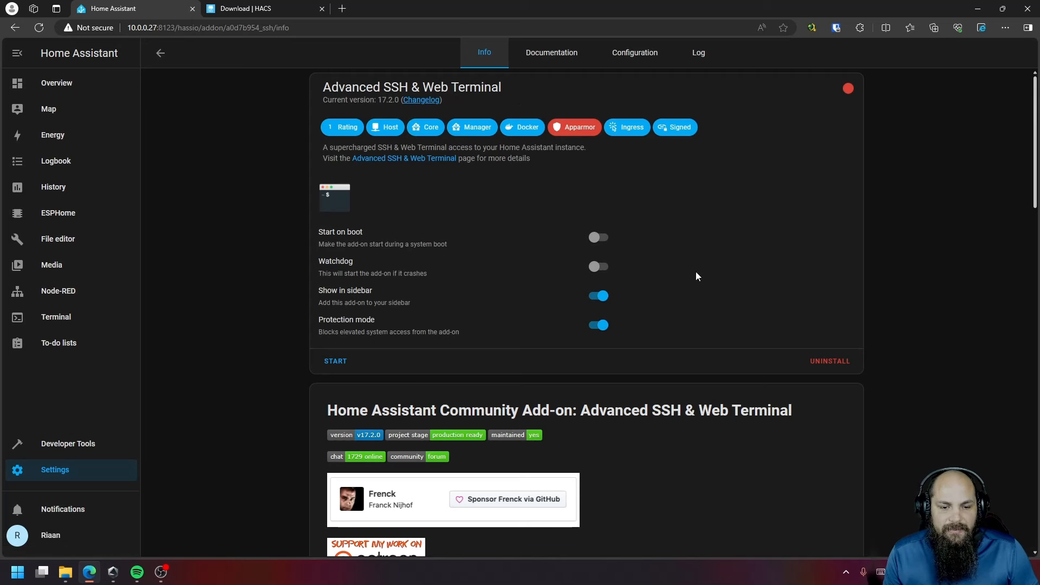
Start the SSH add-on and check its log, which shows the SSH server listening on port 22
click(335, 361)
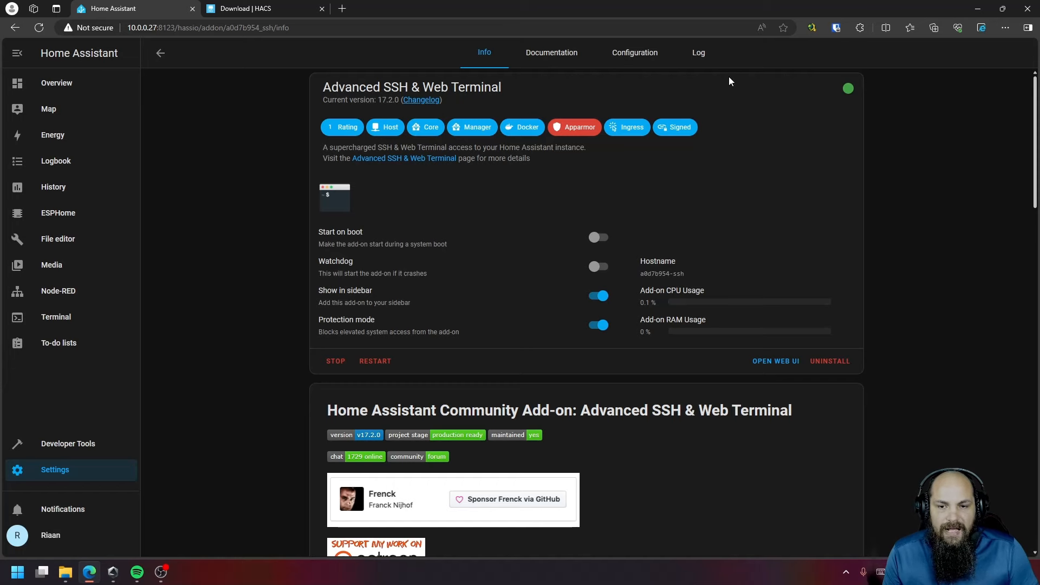
click(699, 54)
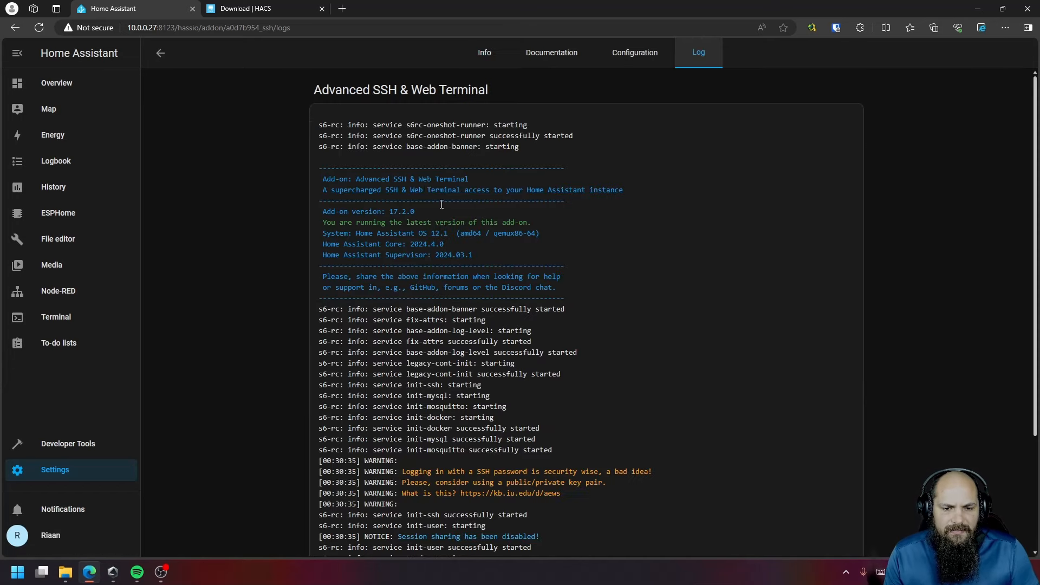
scroll(403, 330, down, 3)
drag(403, 322, 618, 322)
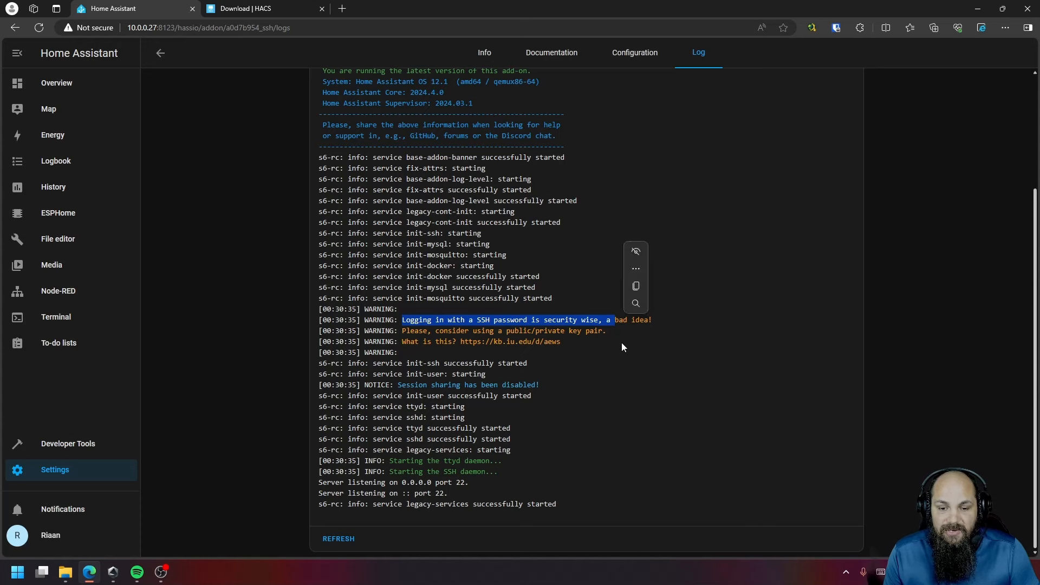
click(605, 353)
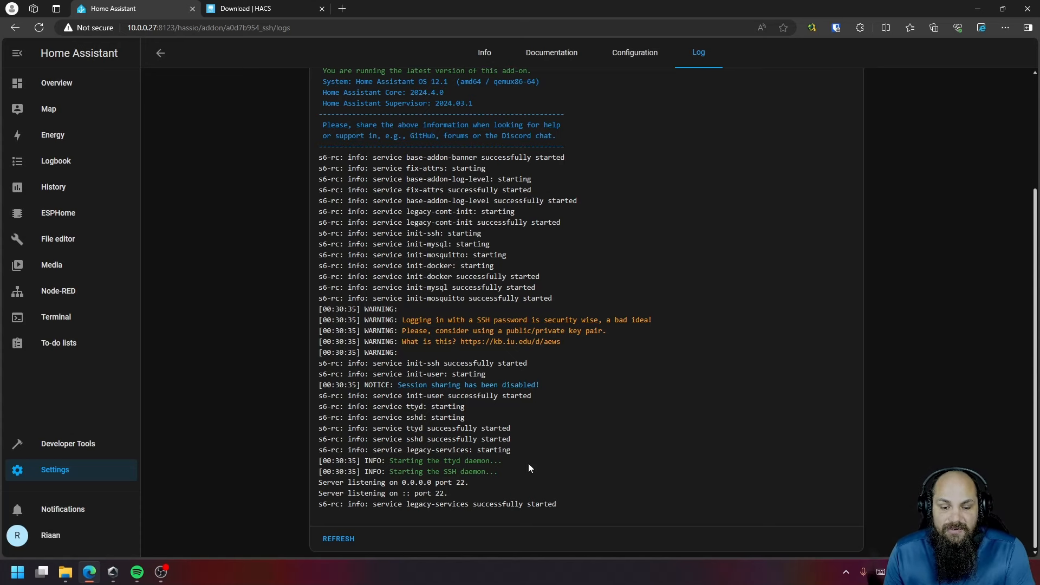
click(347, 541)
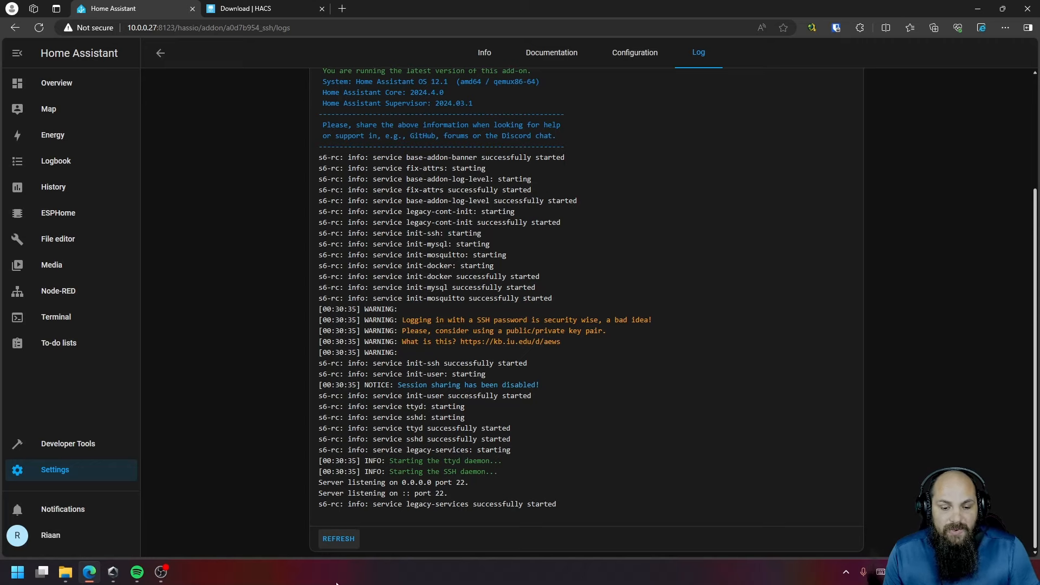
click(486, 53)
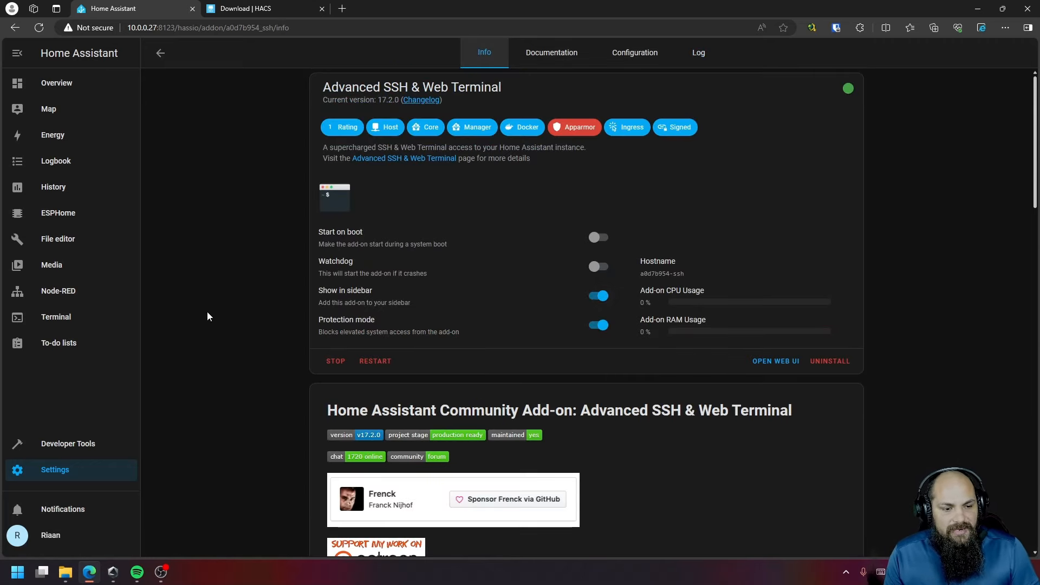
Open the Terminal from the sidebar, then switch to the 'Download | HACS' page
click(49, 323)
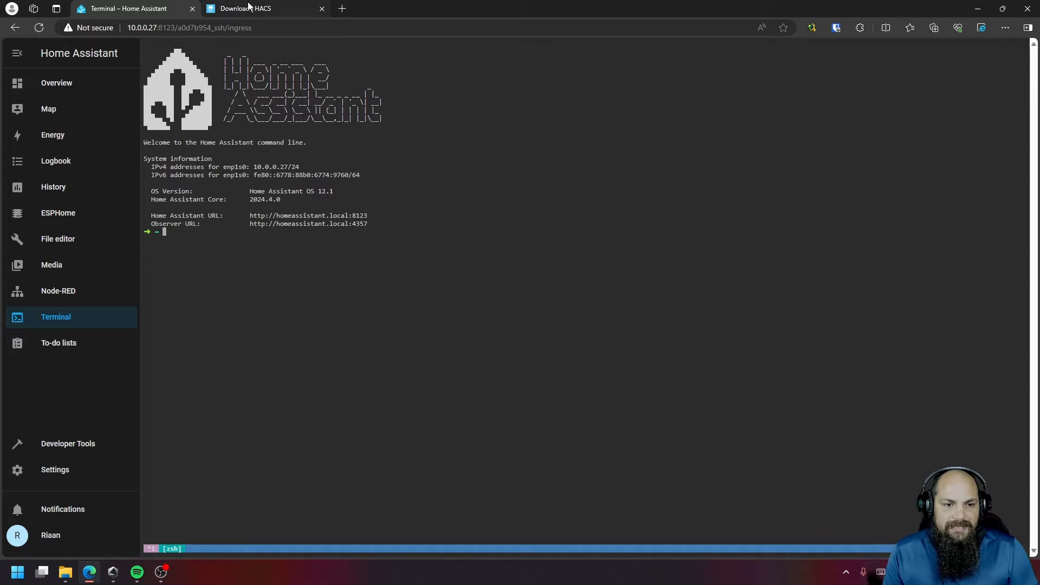
click(248, 9)
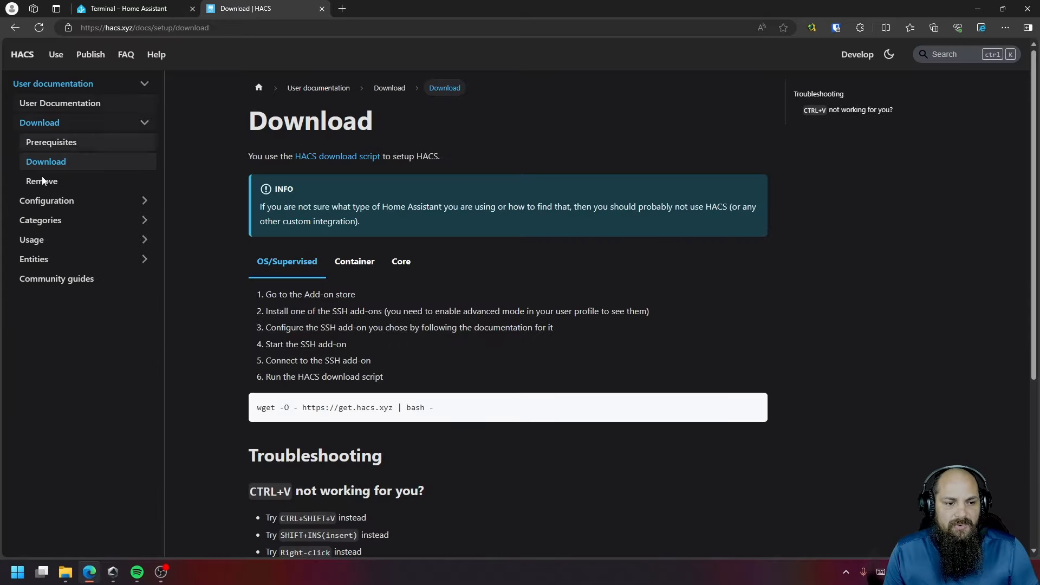
Copy the HACS wget download command and return to the Home Assistant terminal prompt
drag(443, 413, 274, 415)
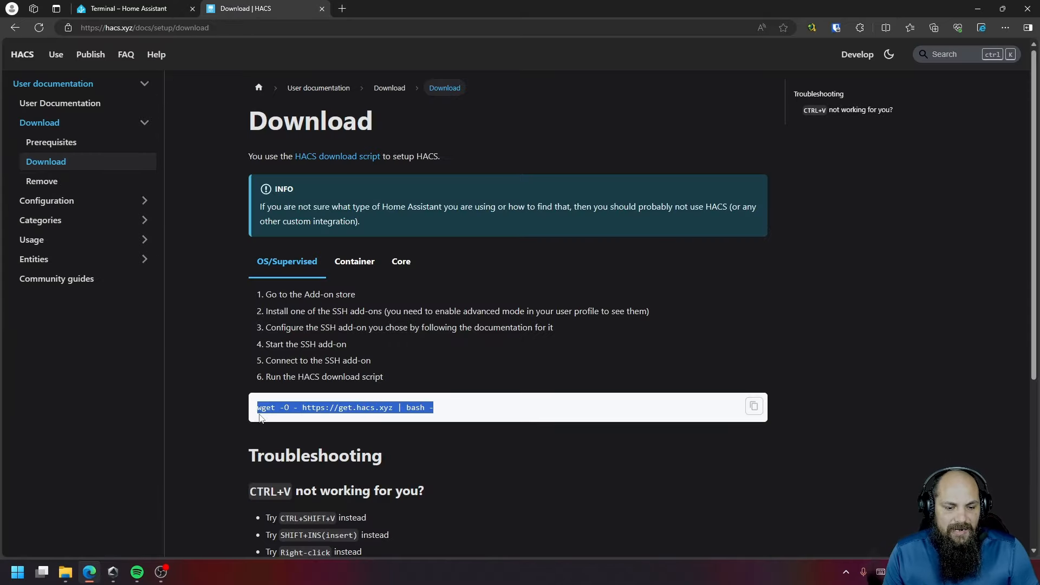
right_click(313, 408)
click(384, 178)
key(ctrl+Tab)
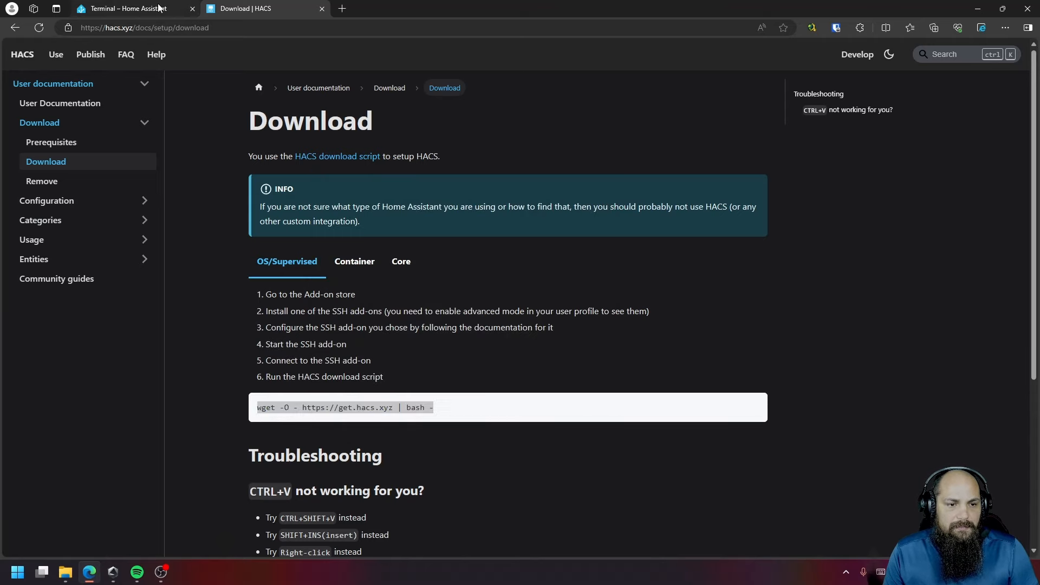
right_click(209, 240)
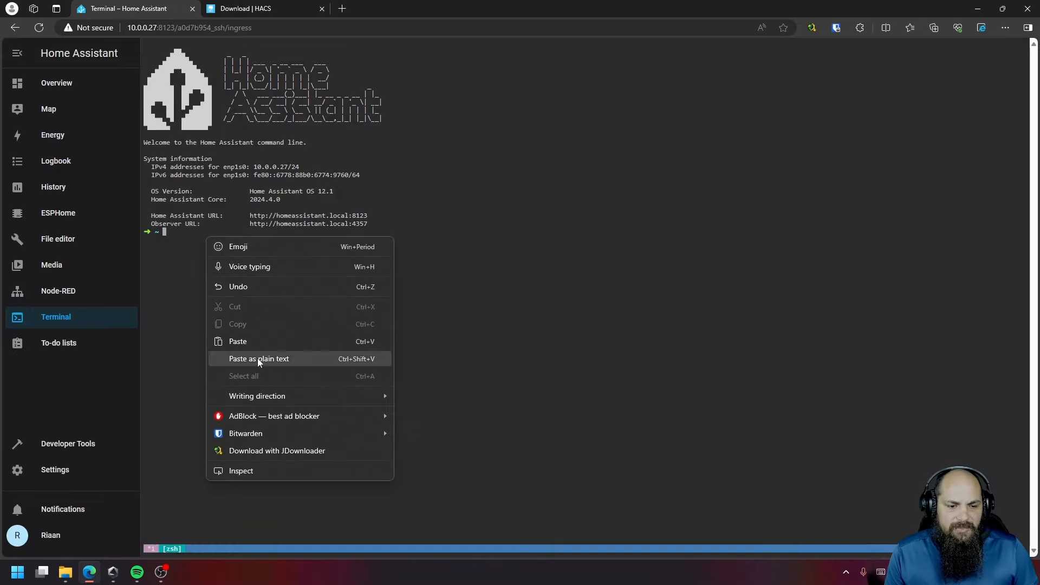
Paste and run the HACS wget script, restart Home Assistant from Settings, then open Devices & Services
click(256, 342)
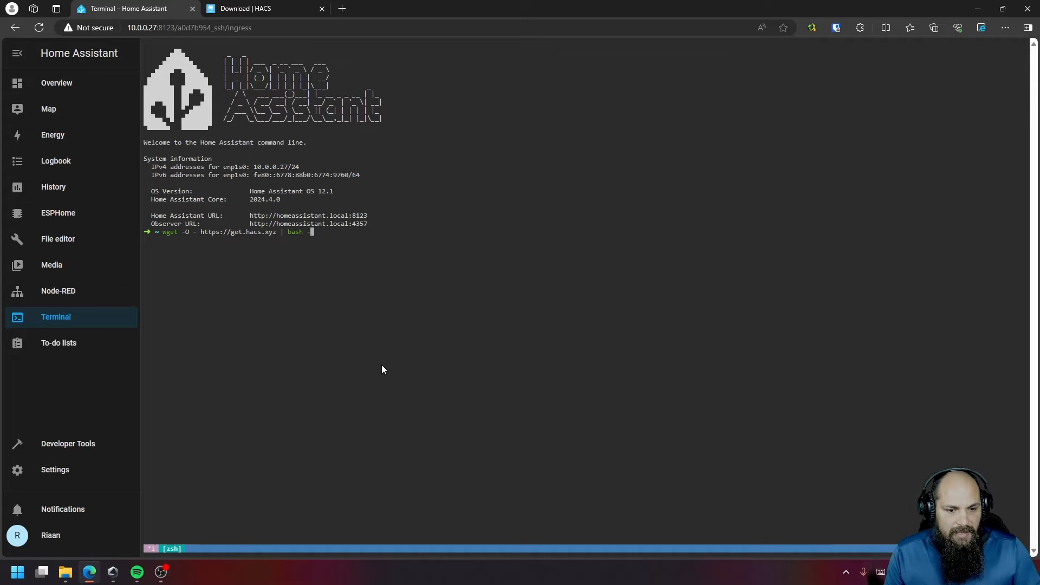
key(Return)
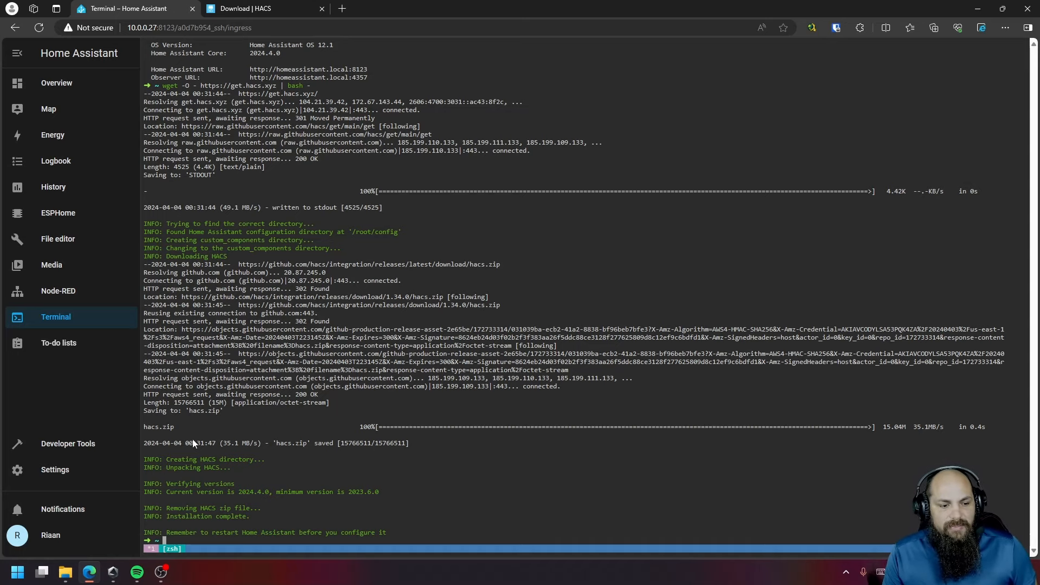
click(71, 471)
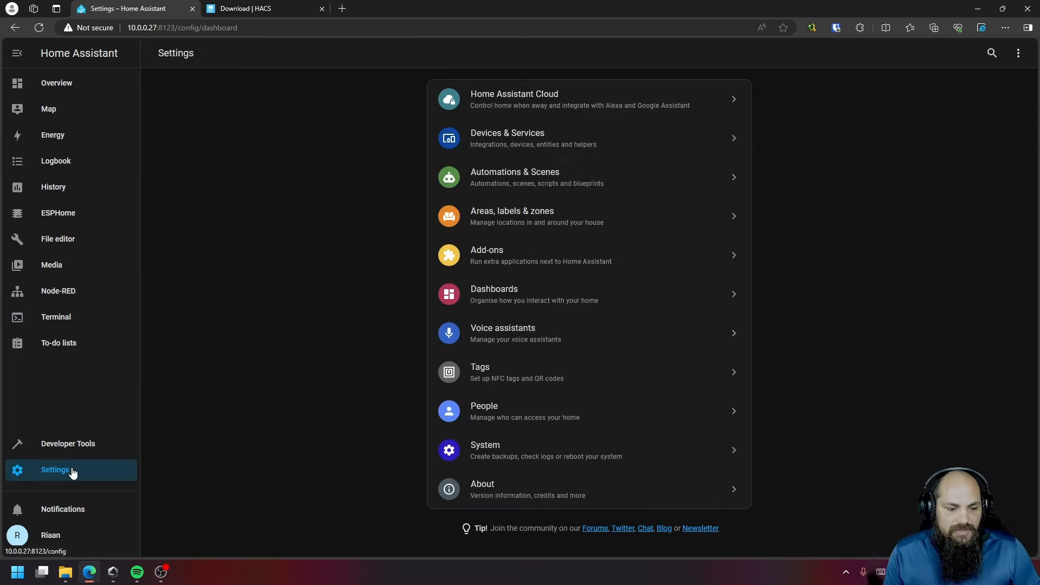
click(1020, 52)
click(980, 109)
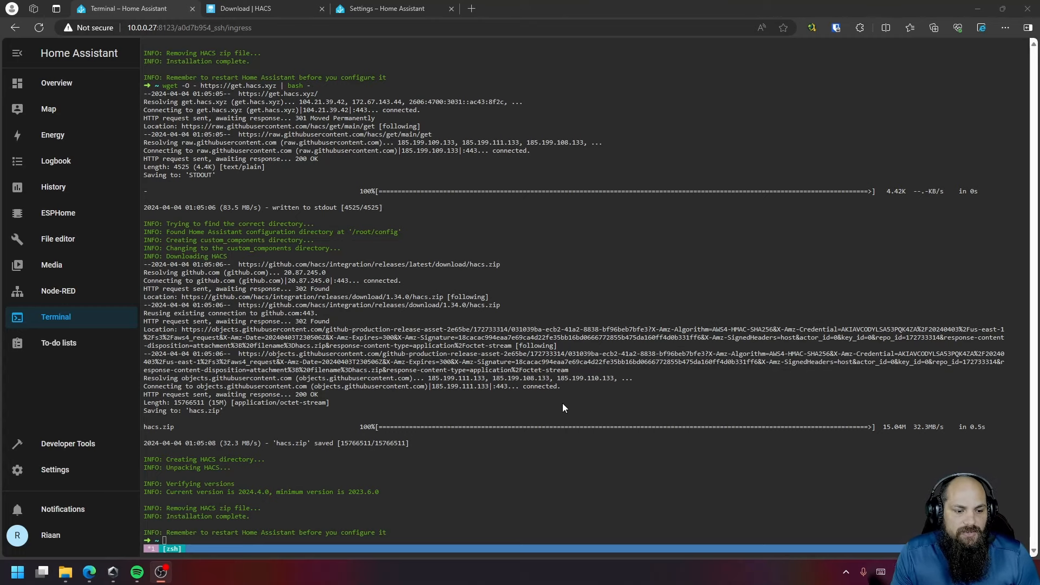
click(64, 475)
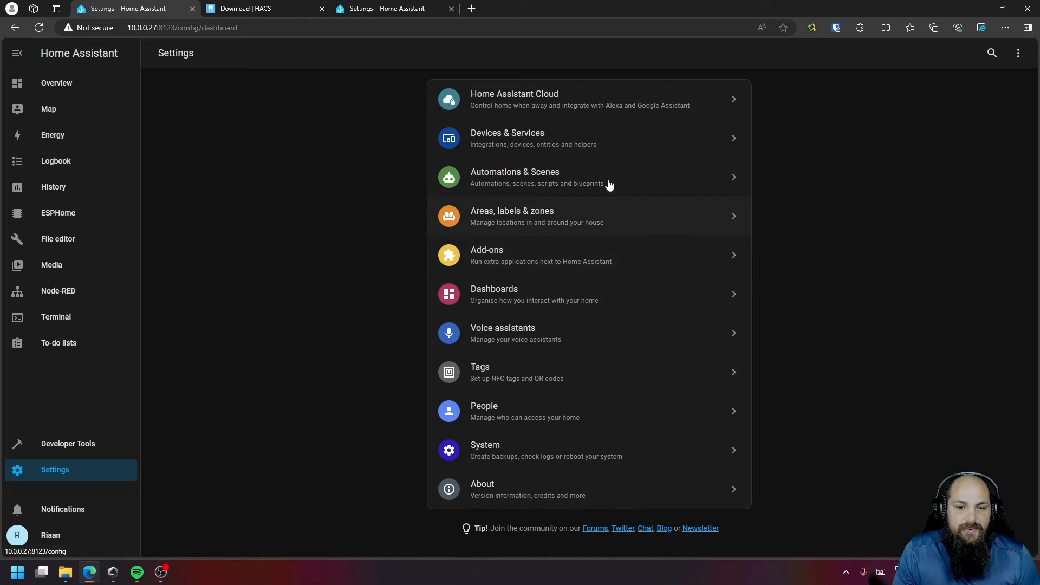
click(529, 149)
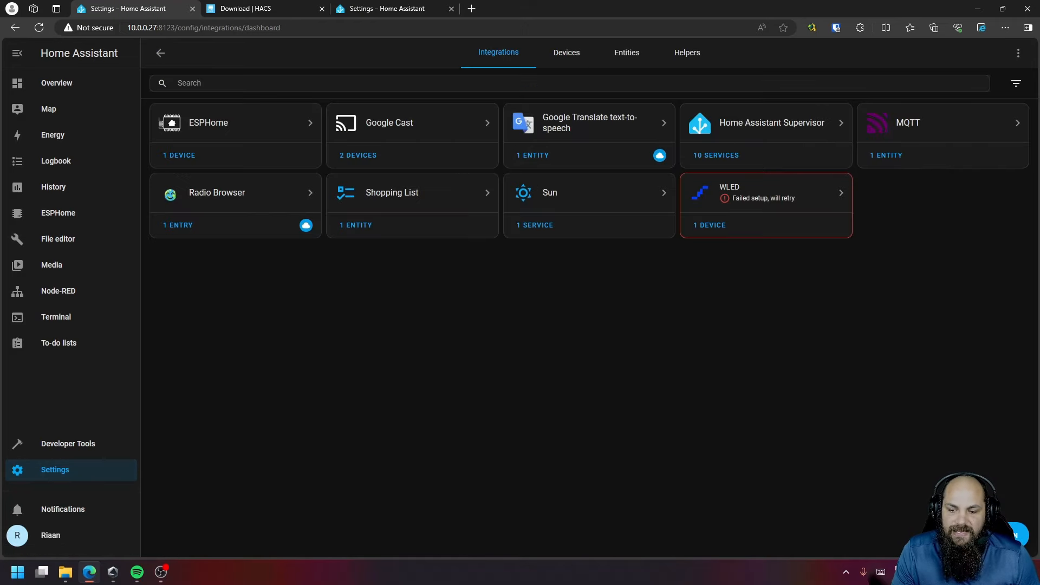
Add a new integration, searching 'ha' and choosing HACS
click(979, 535)
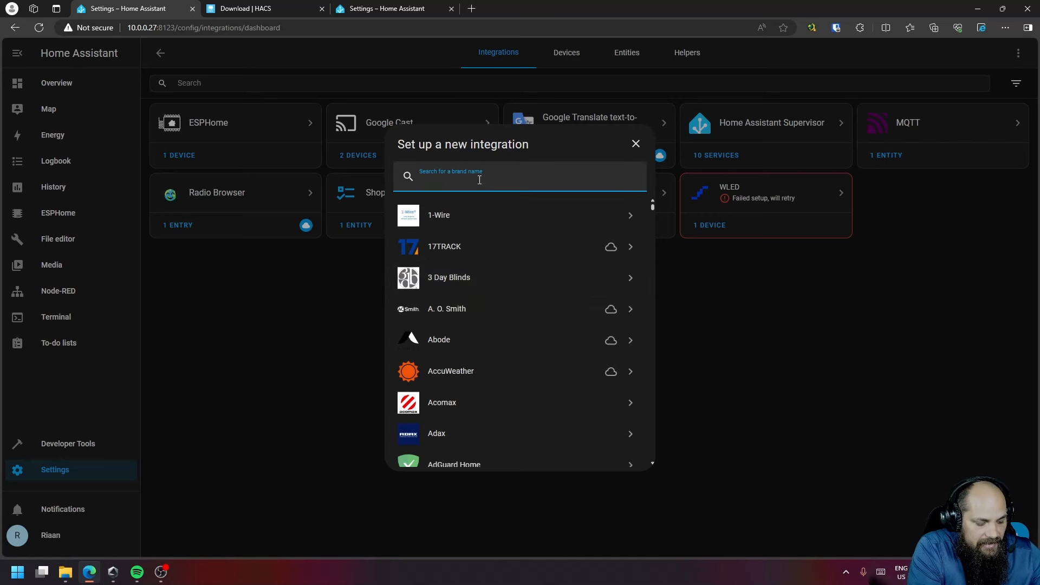
text(ha)
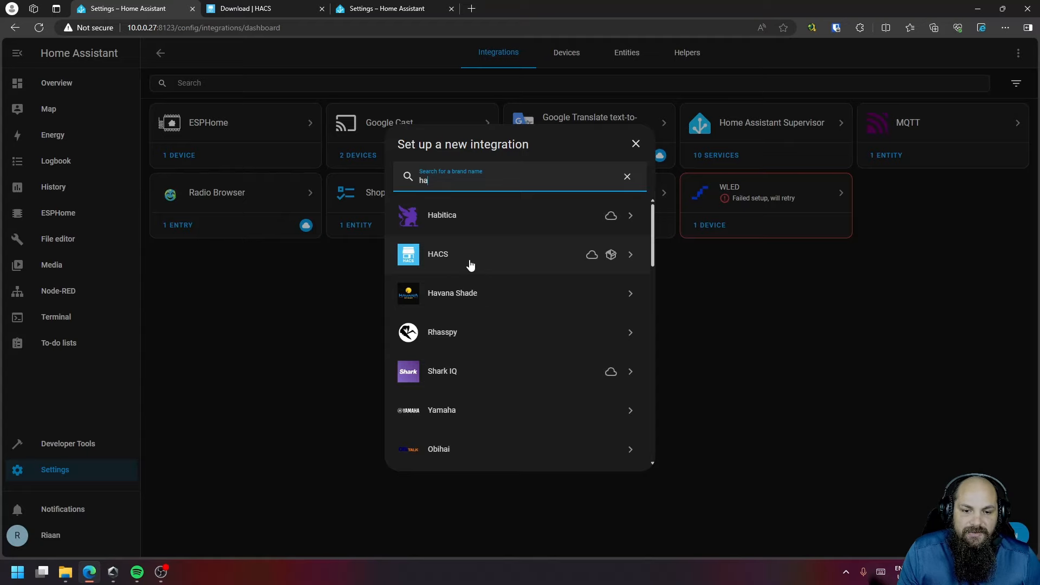
click(462, 254)
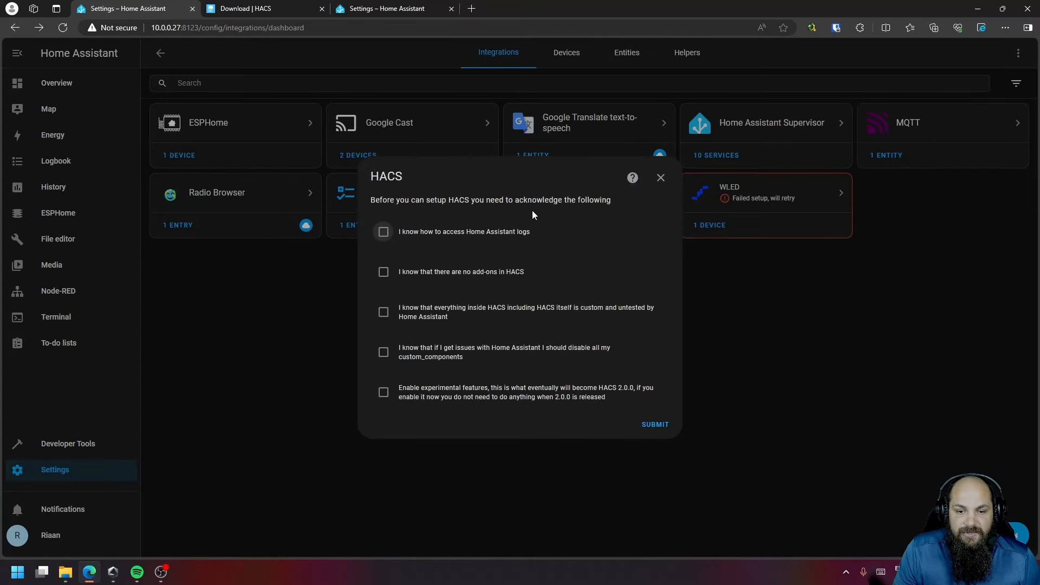
Tick the four HACS acknowledgement checkboxes and submit them
click(455, 234)
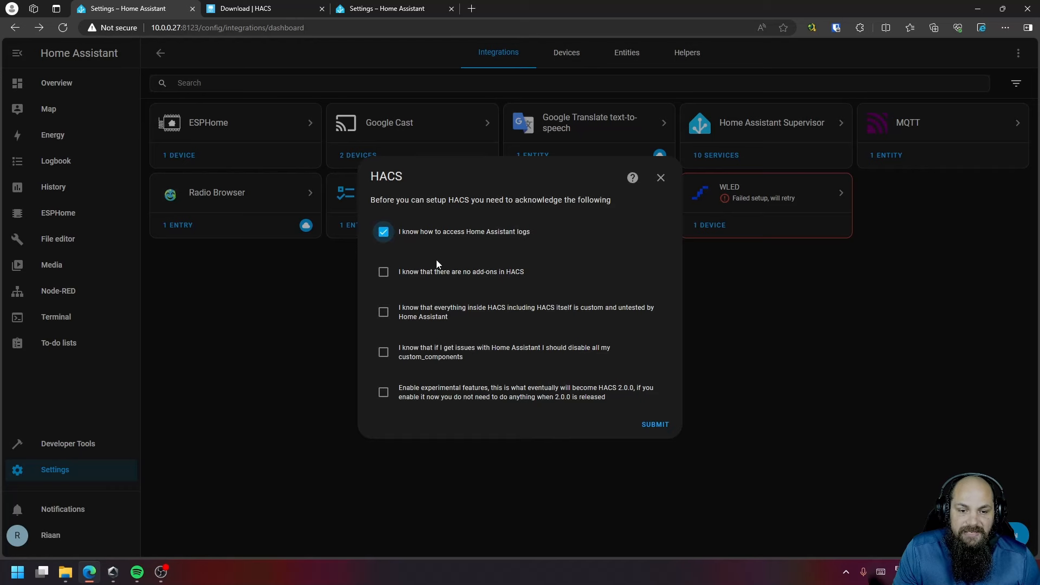
click(424, 275)
click(420, 316)
click(410, 356)
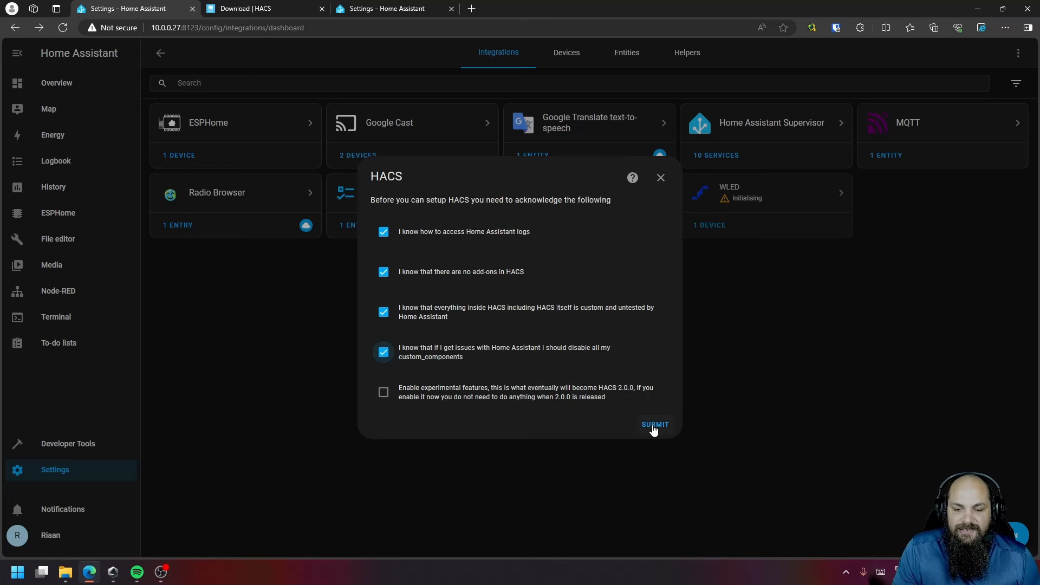
click(654, 426)
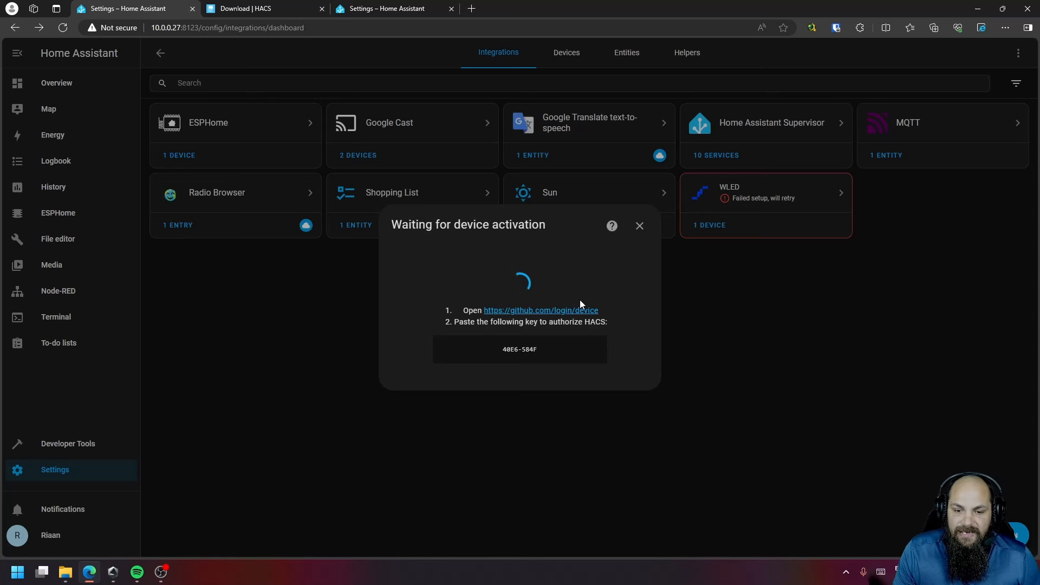
Copy the HACS activation key and follow the github.com/login/device link
drag(553, 351, 503, 349)
right_click(504, 349)
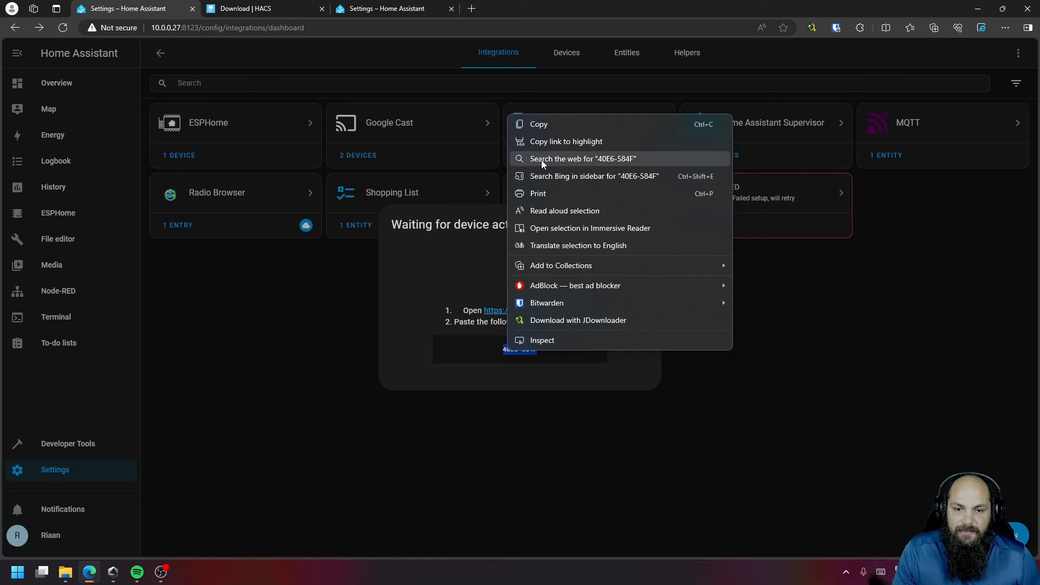
click(563, 129)
click(525, 311)
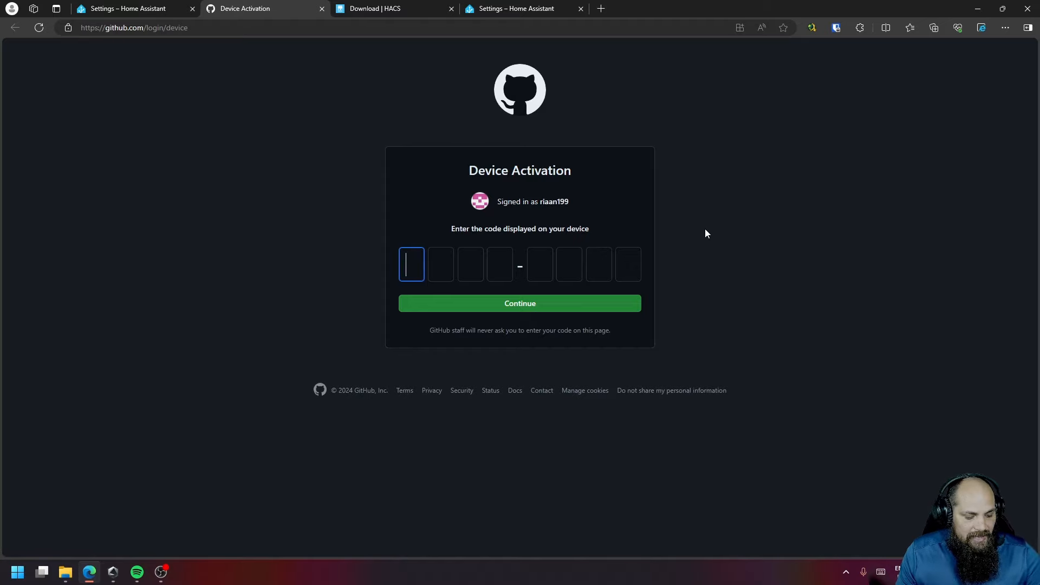
Paste the activation code on GitHub, continue, authorize hacs, and return to Home Assistant
key(ctrl+v)
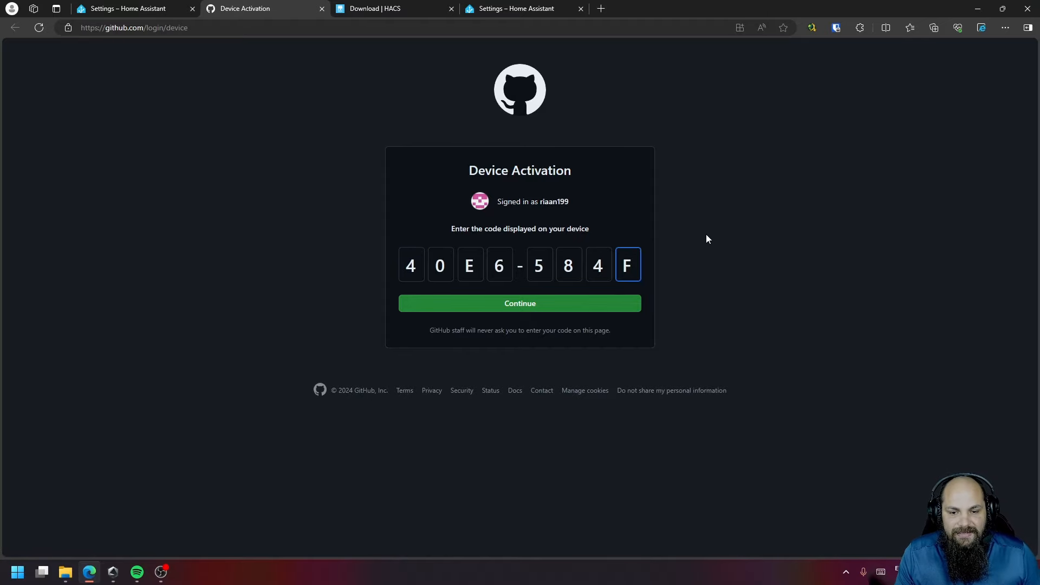
click(168, 9)
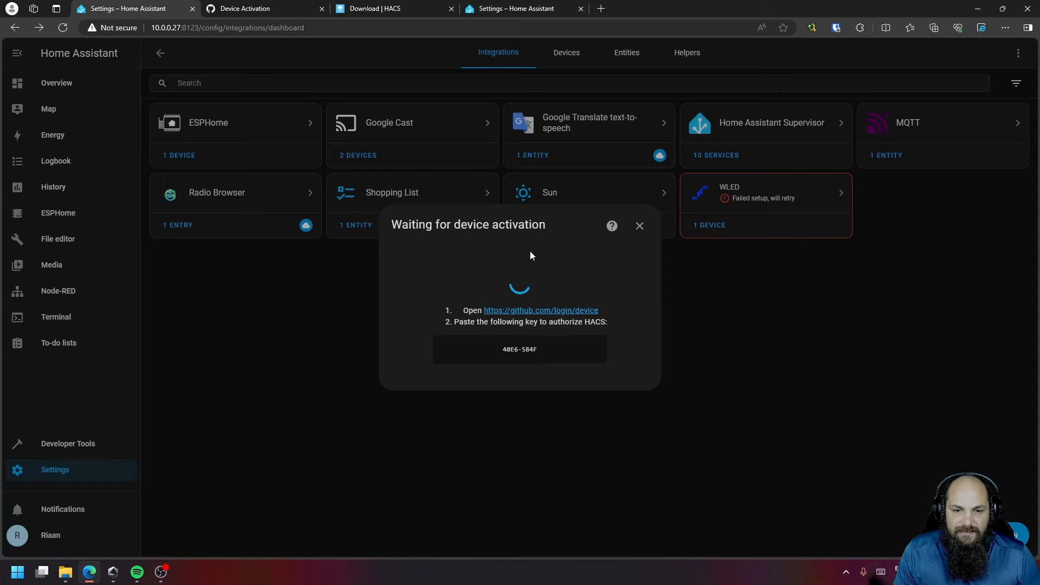
key(ctrl+Tab)
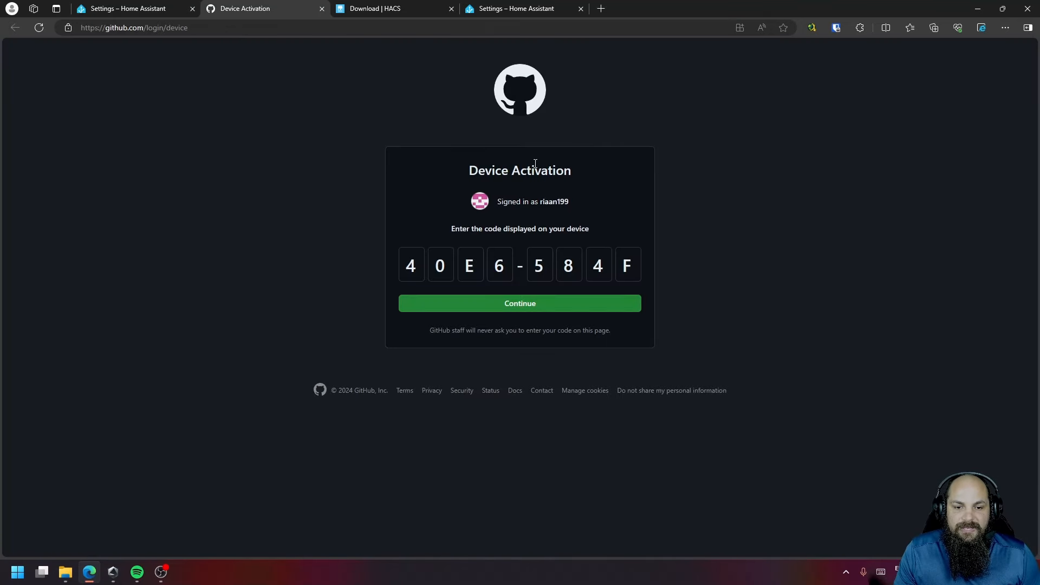
click(515, 312)
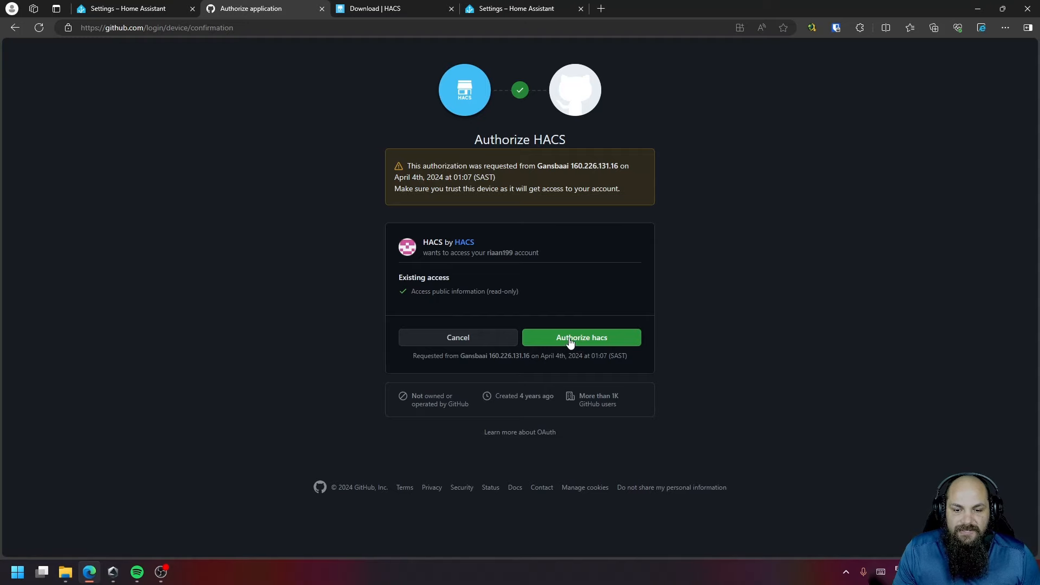
click(585, 340)
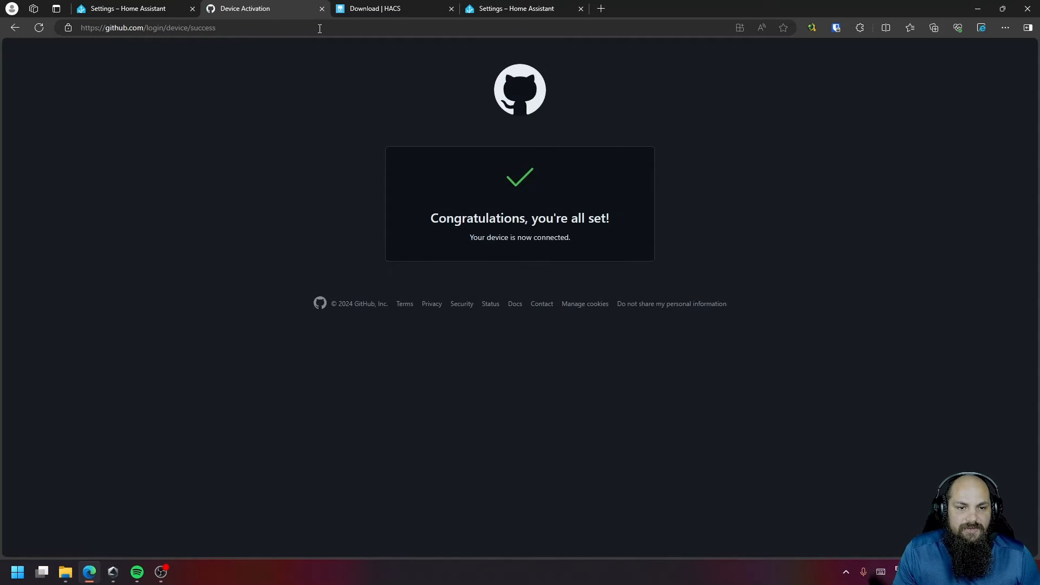
click(322, 8)
click(159, 15)
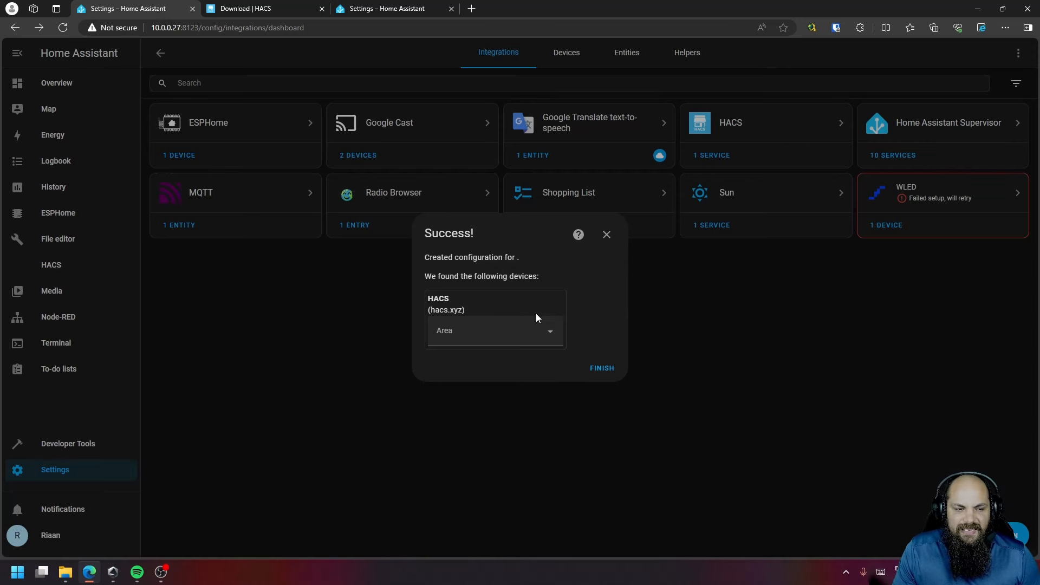
Finish the HACS Success dialog and open HACS from the sidebar
click(610, 374)
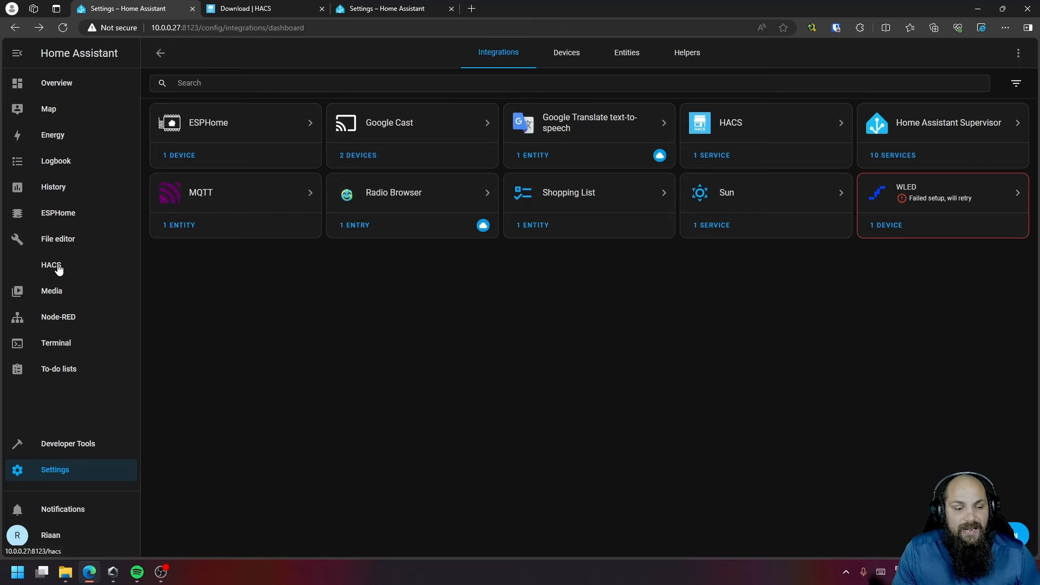
click(58, 269)
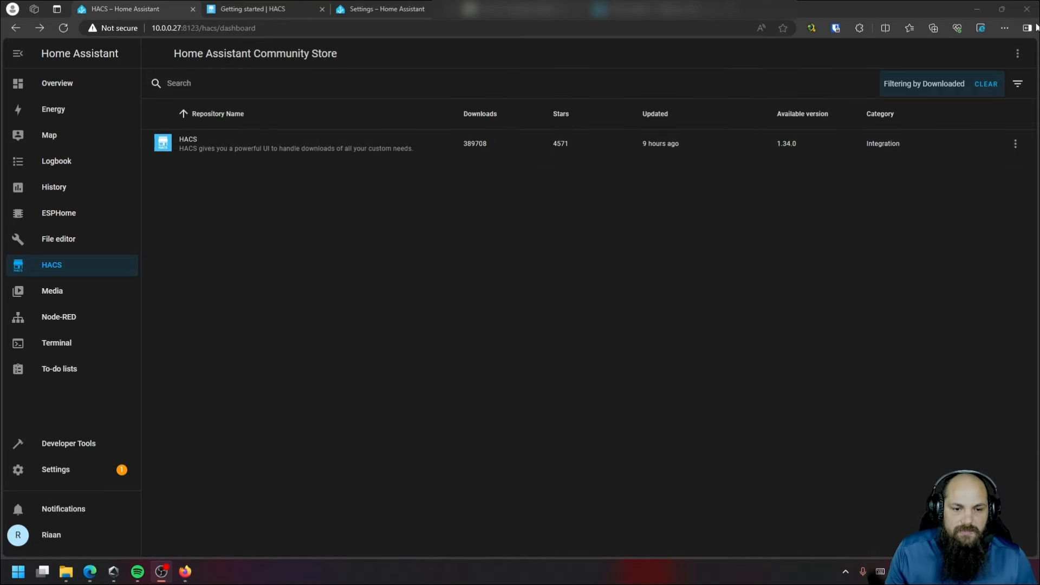
click(987, 85)
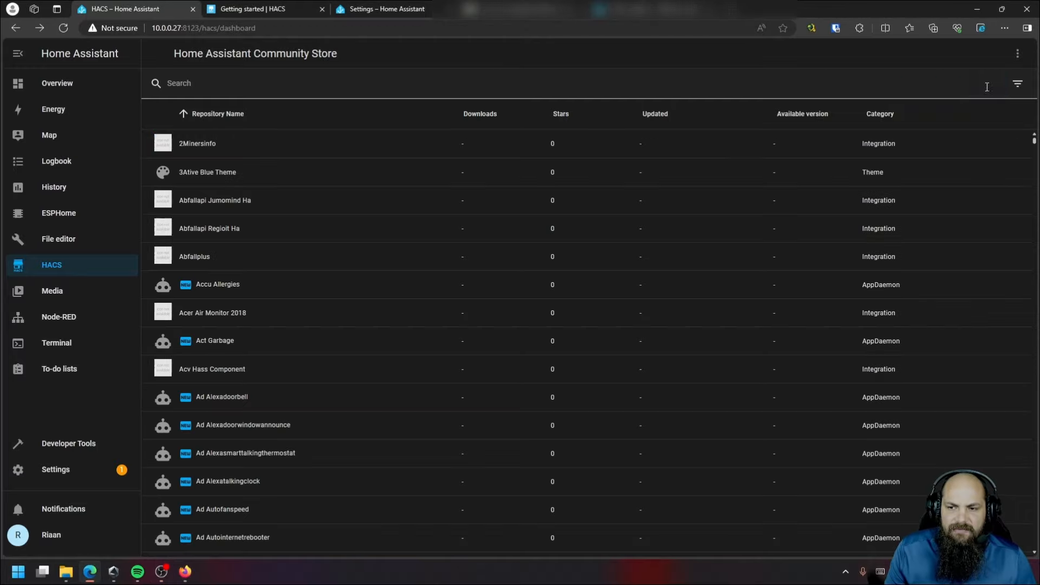
scroll(255, 387, down, 20)
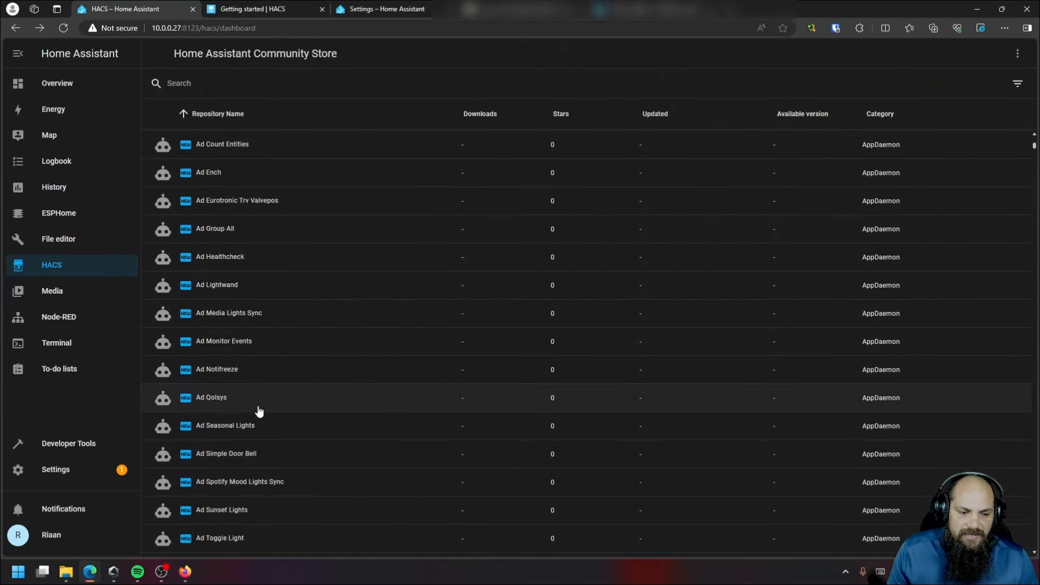
scroll(259, 410, up, 6)
scroll(259, 410, up, 15)
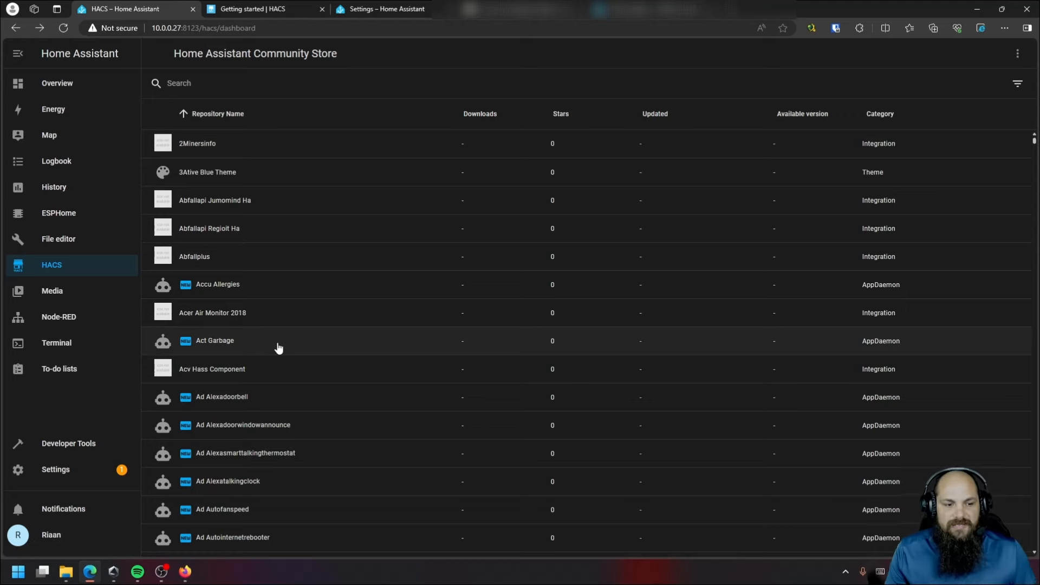
click(185, 572)
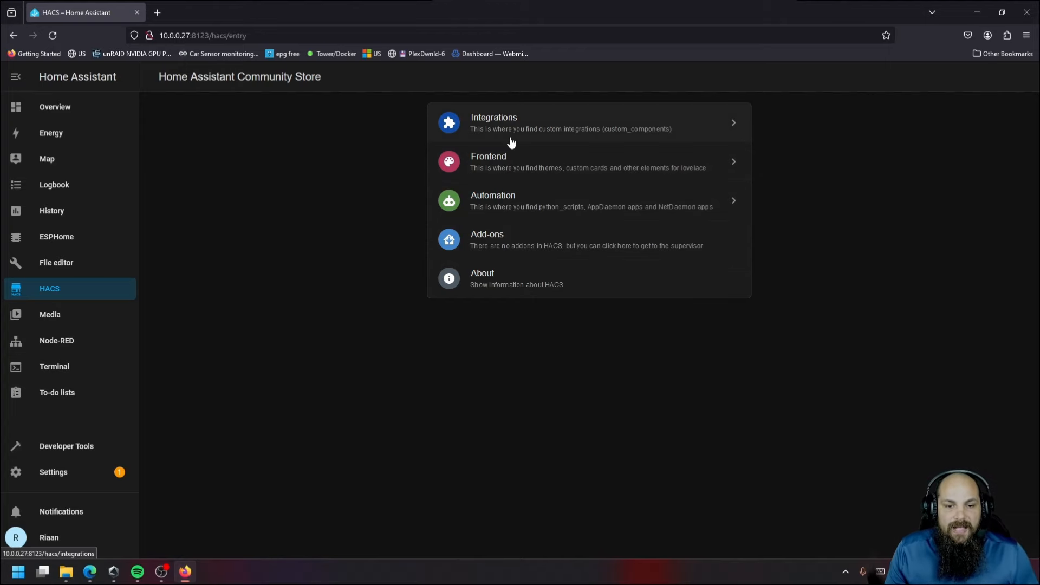
View the HACS integration options in Devices & Services, close them unchanged, and return to the HACS store
click(977, 12)
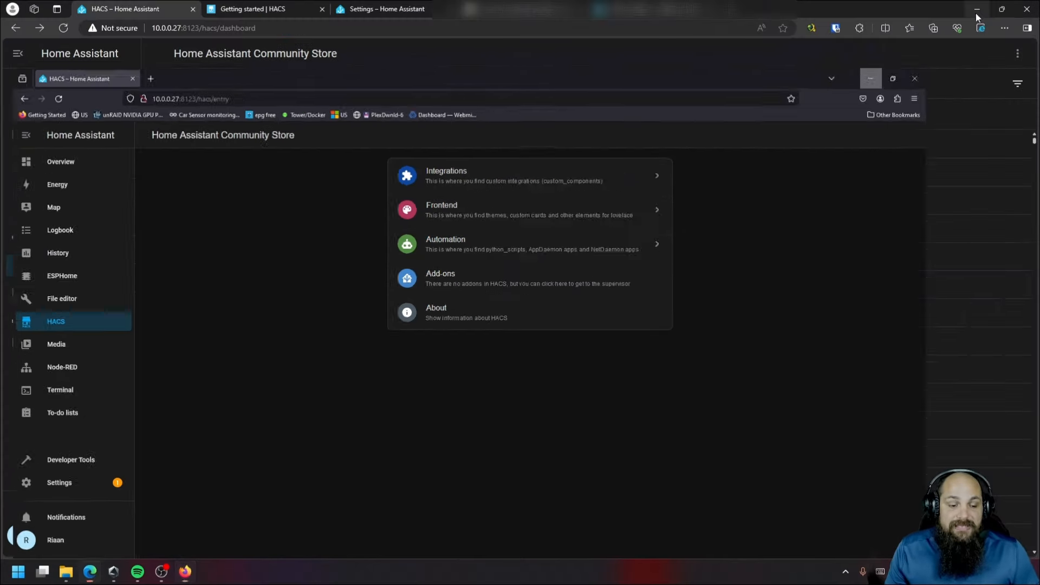
click(64, 475)
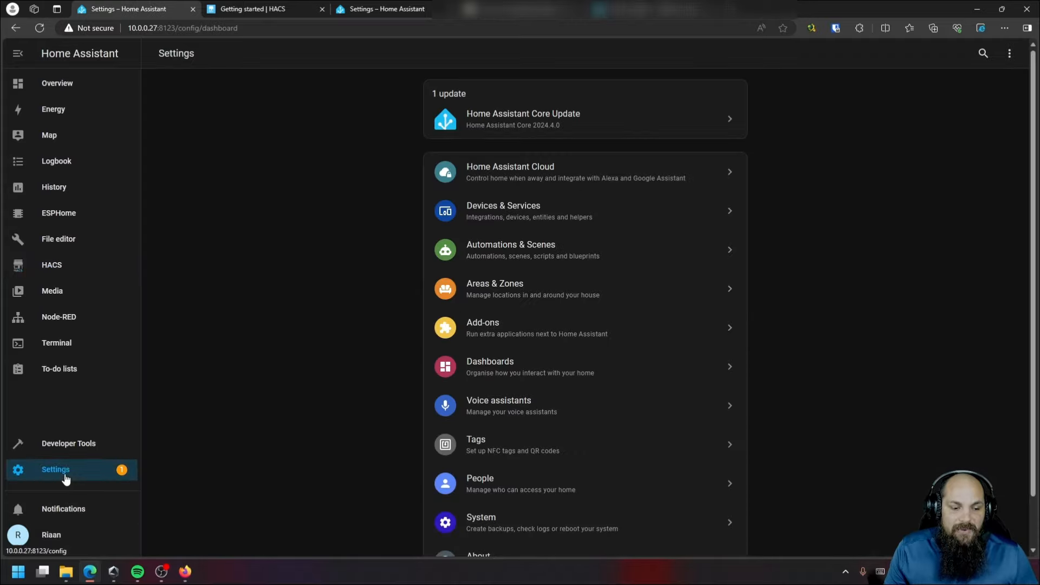
click(536, 216)
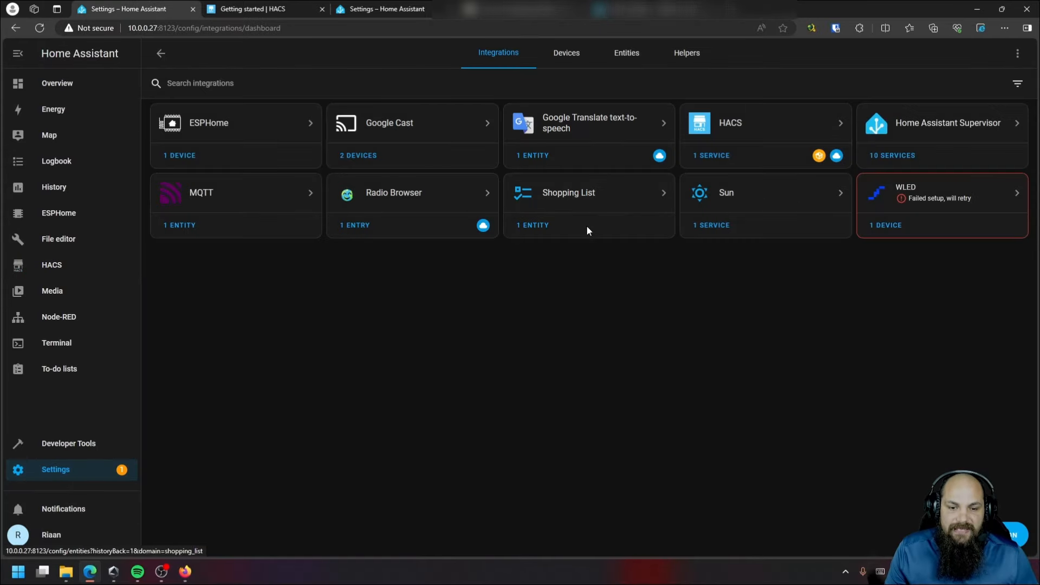
click(740, 134)
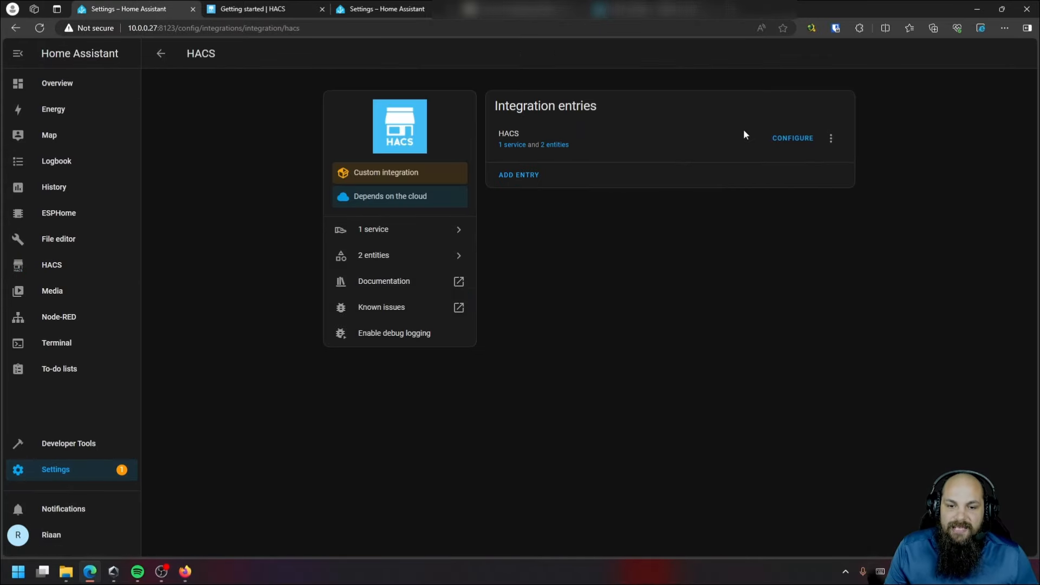
click(793, 139)
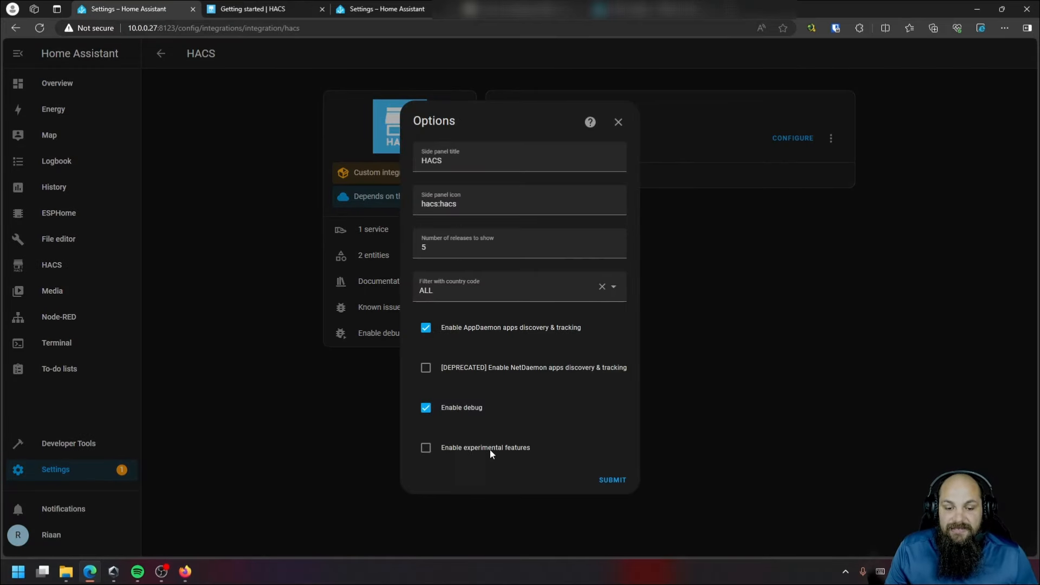
click(618, 122)
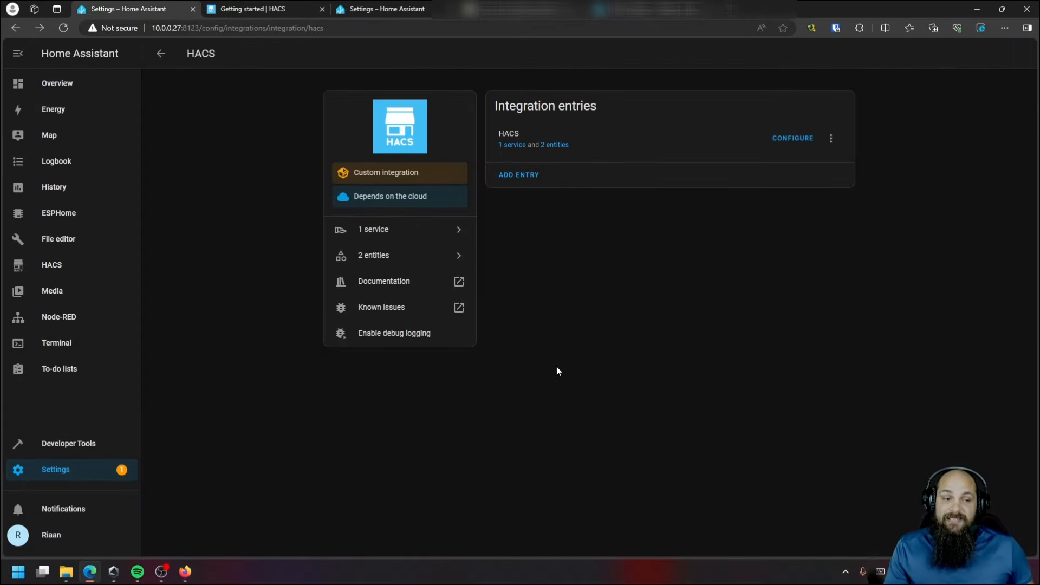
click(63, 265)
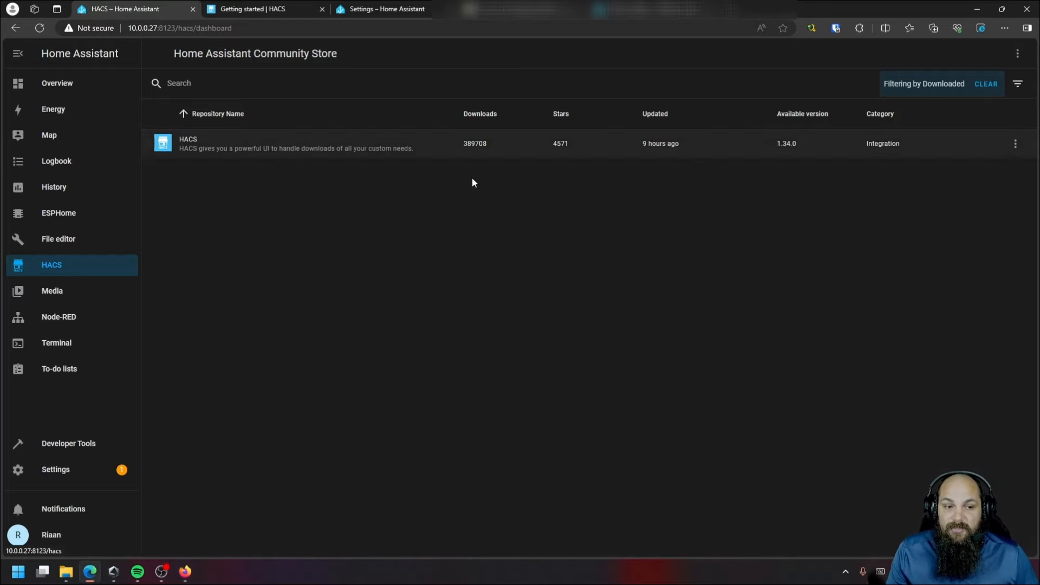
Go back to the HACS store and open its Integrations section
click(184, 572)
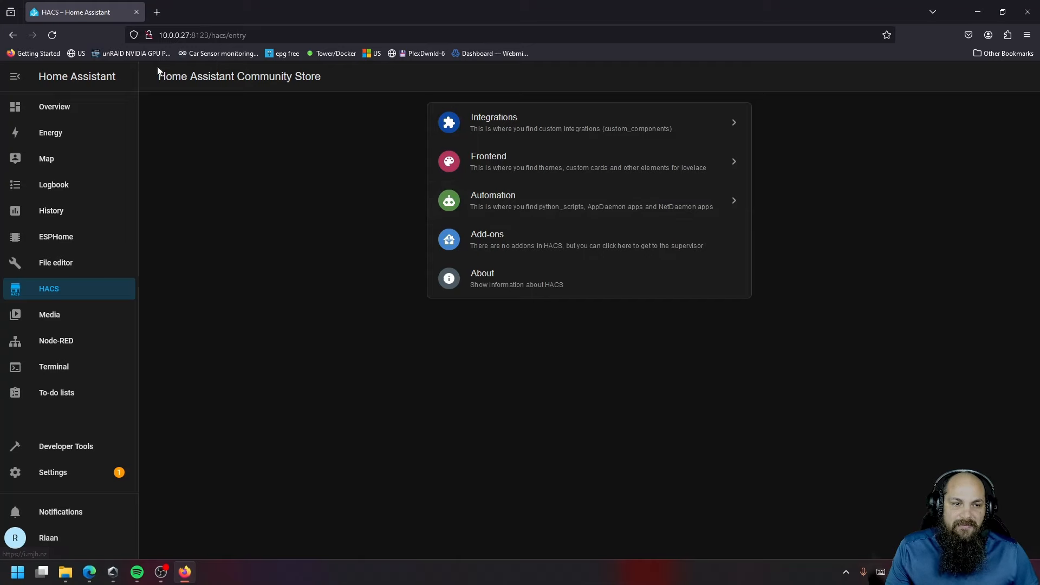
click(57, 266)
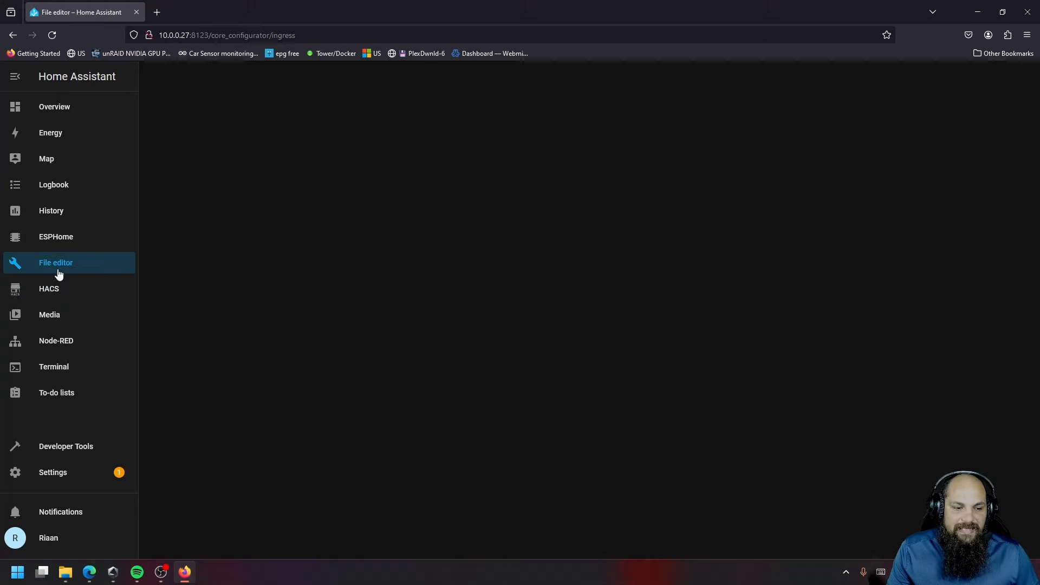
click(53, 289)
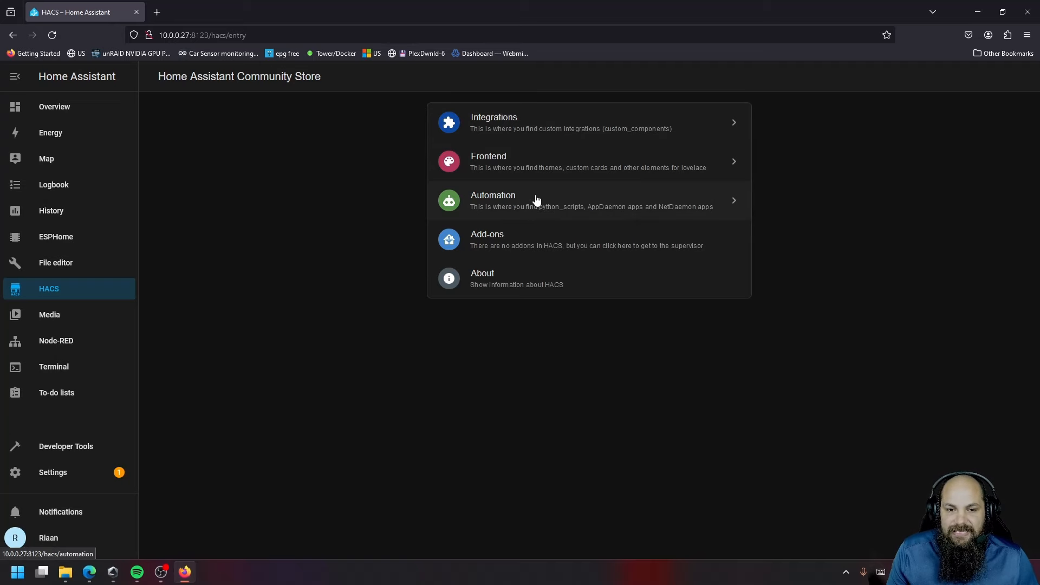
click(515, 134)
Browse the HACS Frontend and Automation sections, then return to Integrations showing only HACS
click(595, 77)
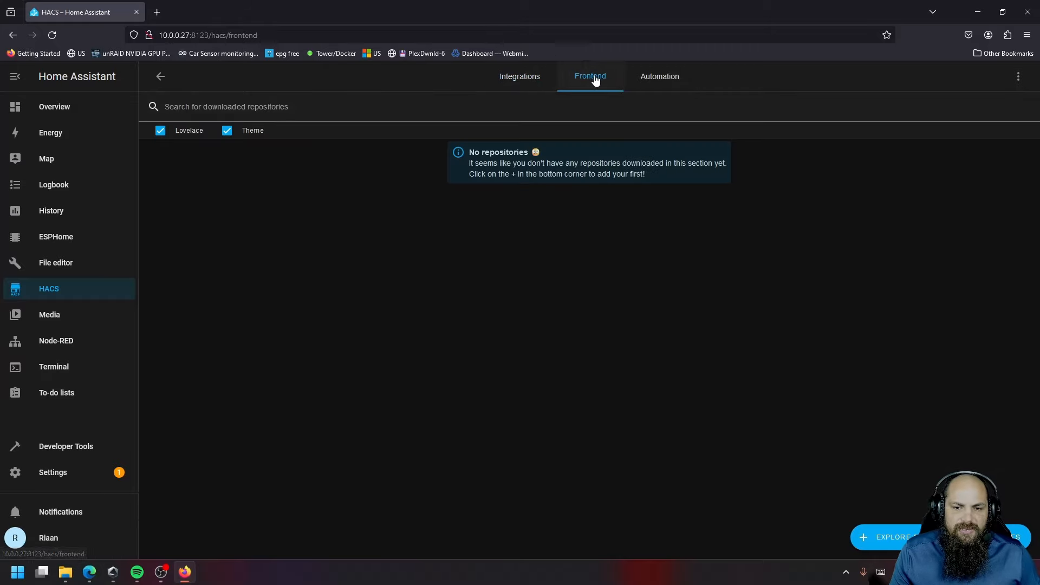
click(663, 78)
click(599, 78)
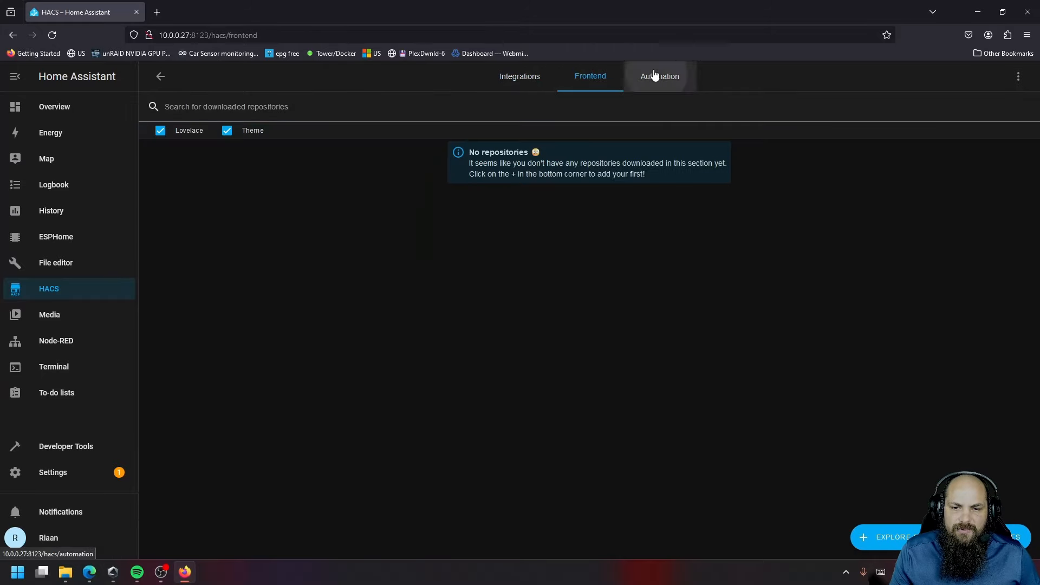
click(657, 77)
click(591, 81)
click(525, 81)
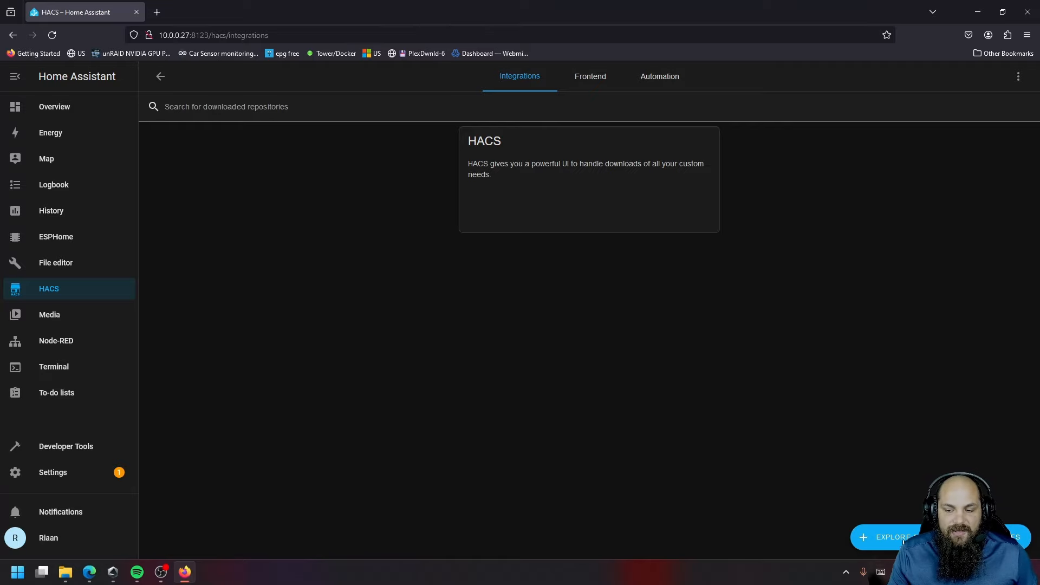
Search the HACS repository list for 'alar' and open the Alarmo repository page
click(889, 537)
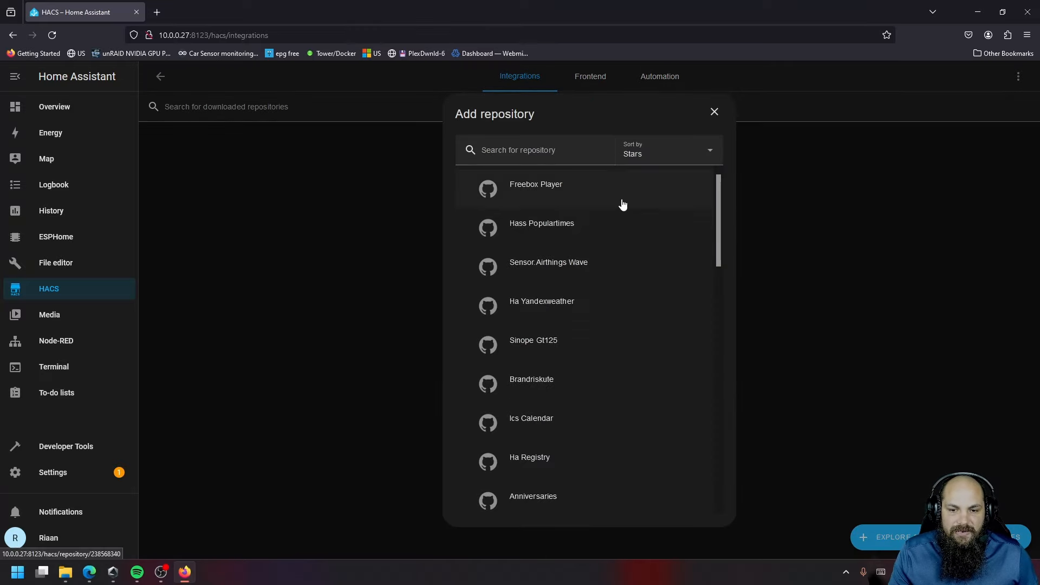
click(534, 147)
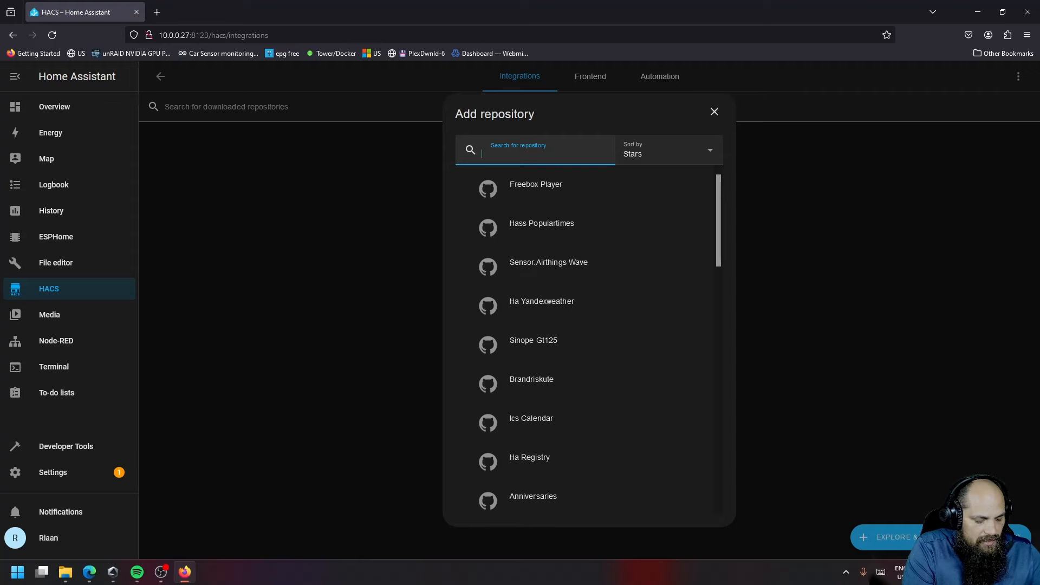
text(alarm)
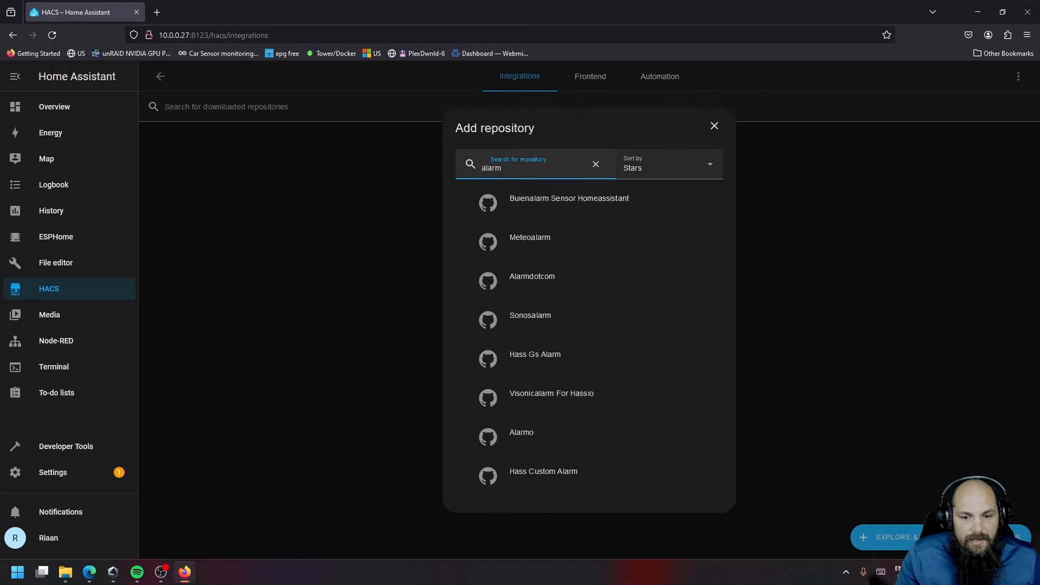
click(536, 434)
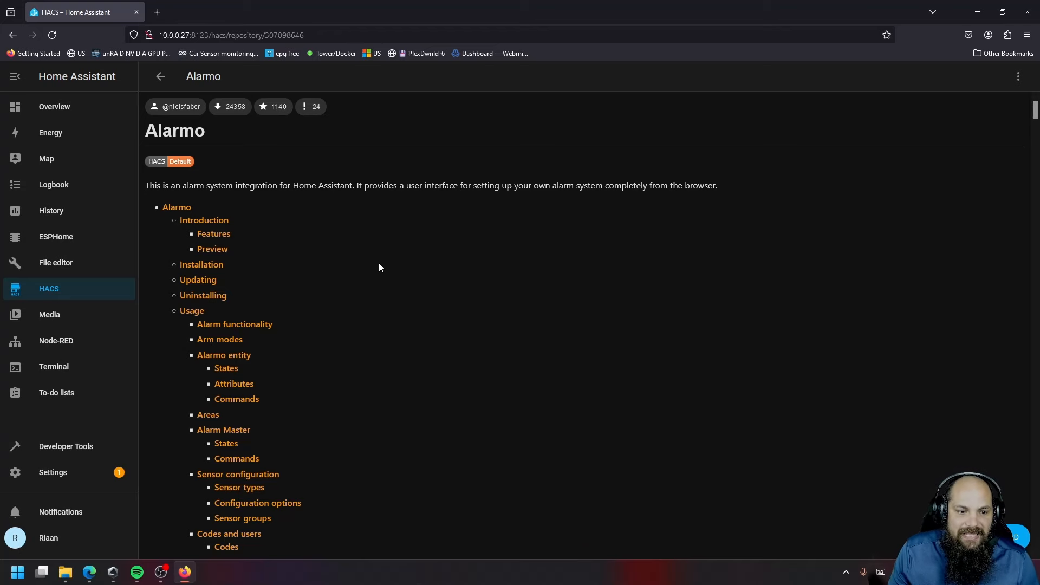
scroll(391, 346, down, 5)
scroll(408, 352, up, 5)
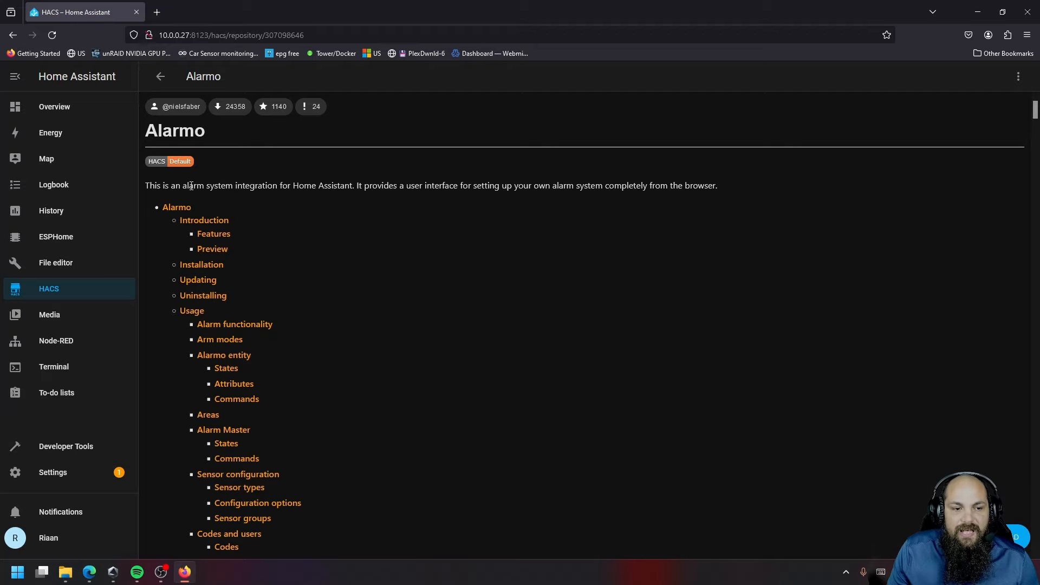
scroll(648, 320, down, 13)
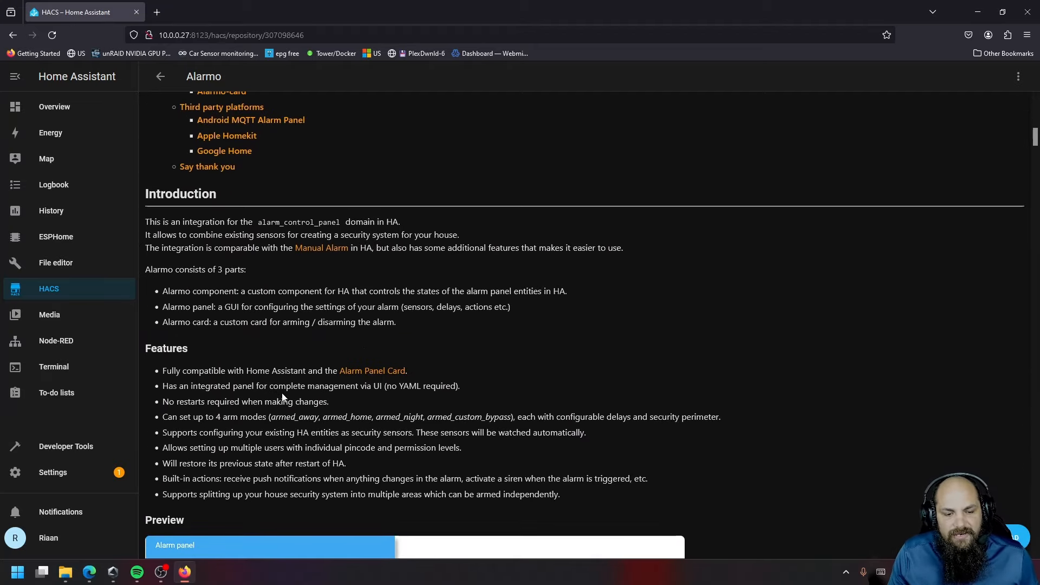
scroll(281, 400, down, 2)
scroll(263, 378, down, 3)
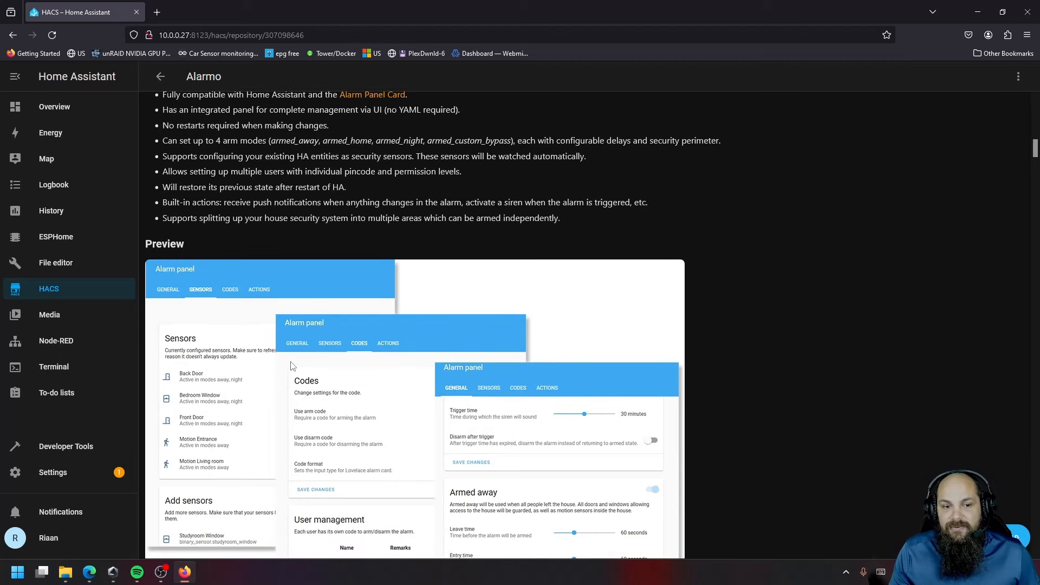
scroll(318, 356, down, 7)
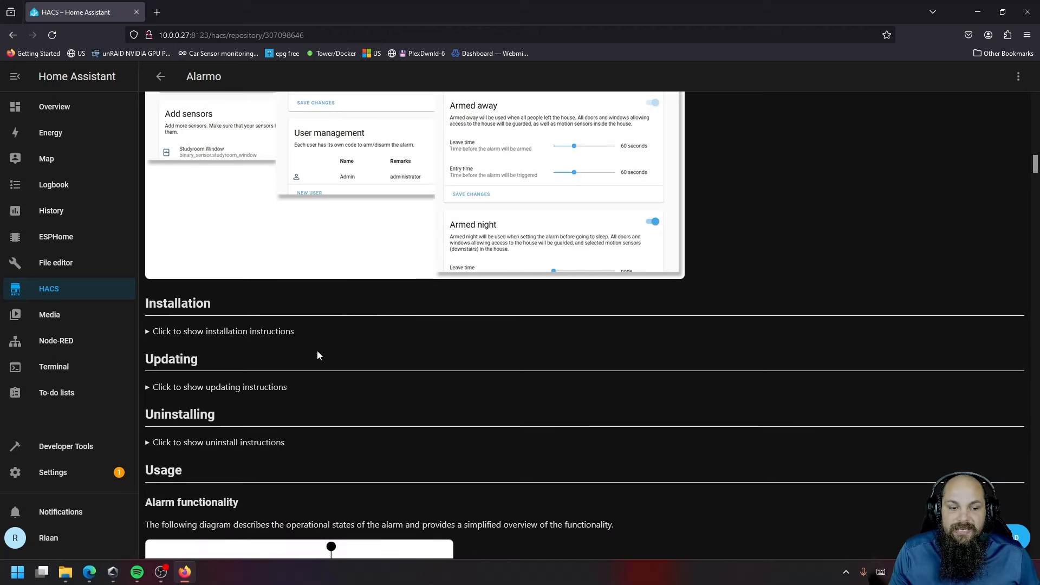
scroll(417, 347, down, 3)
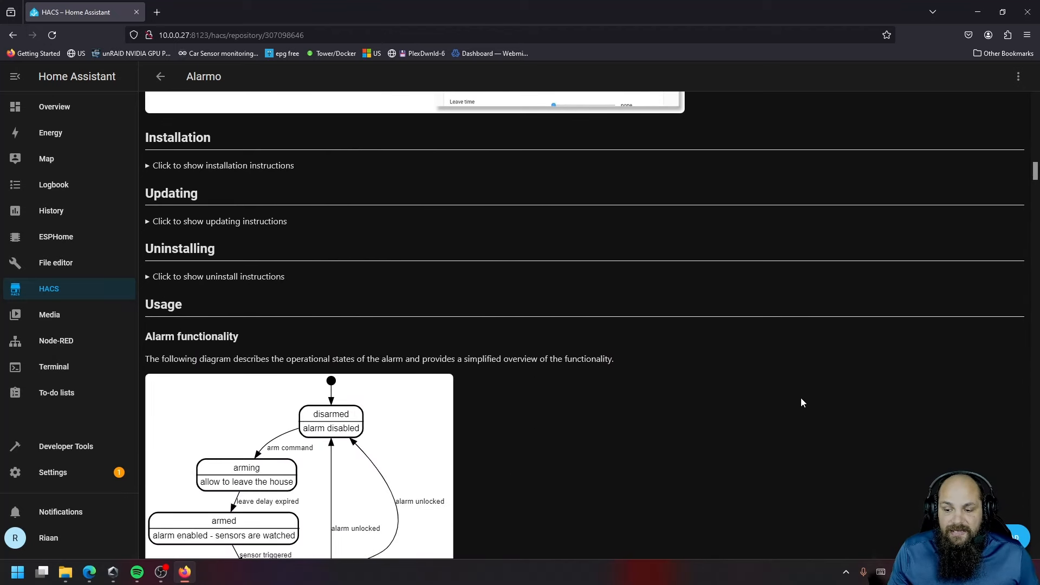
Download Alarmo version v1.9.15 through HACS
click(996, 538)
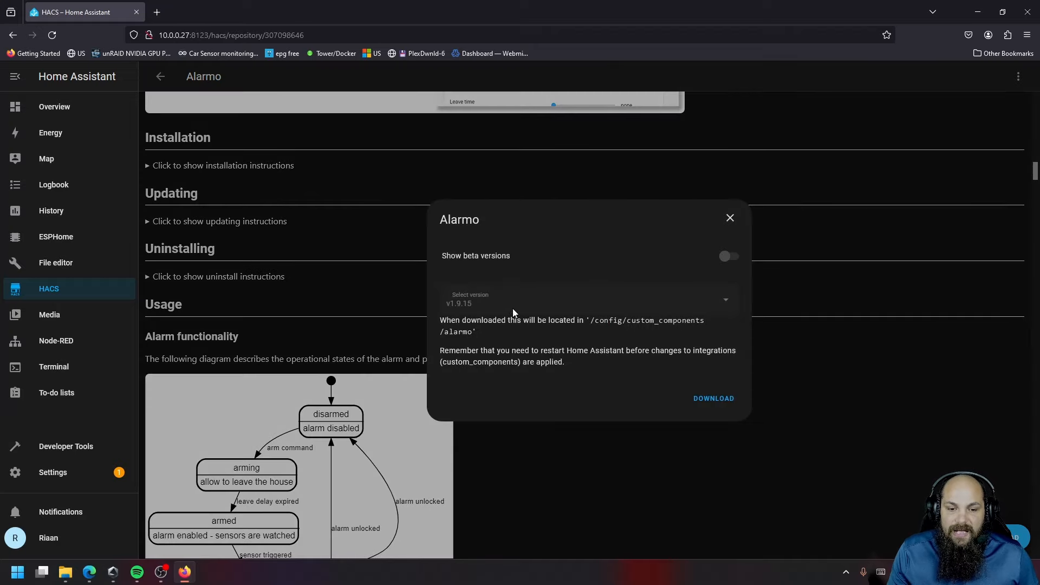
click(638, 292)
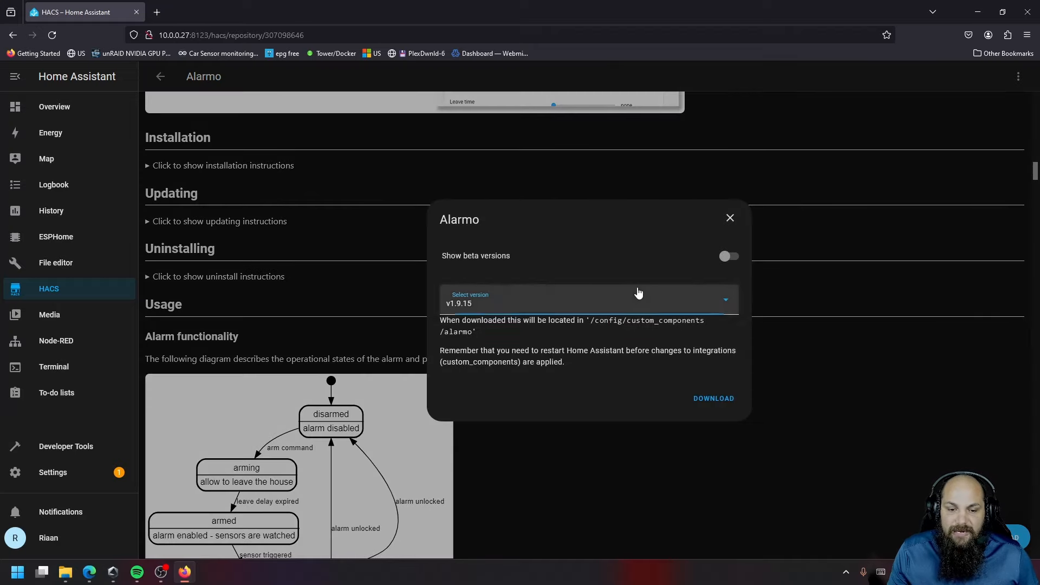
click(639, 297)
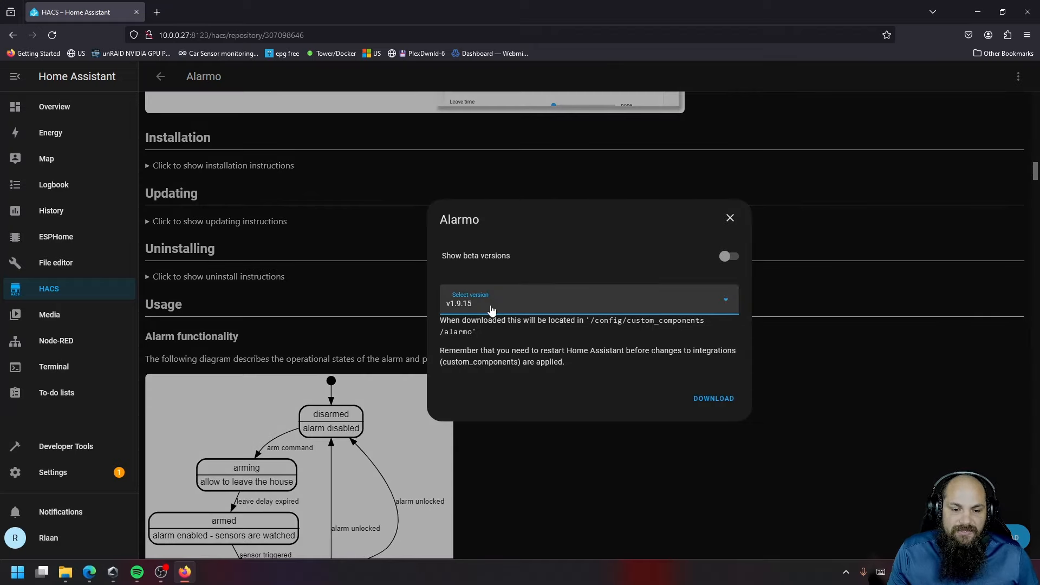
click(713, 401)
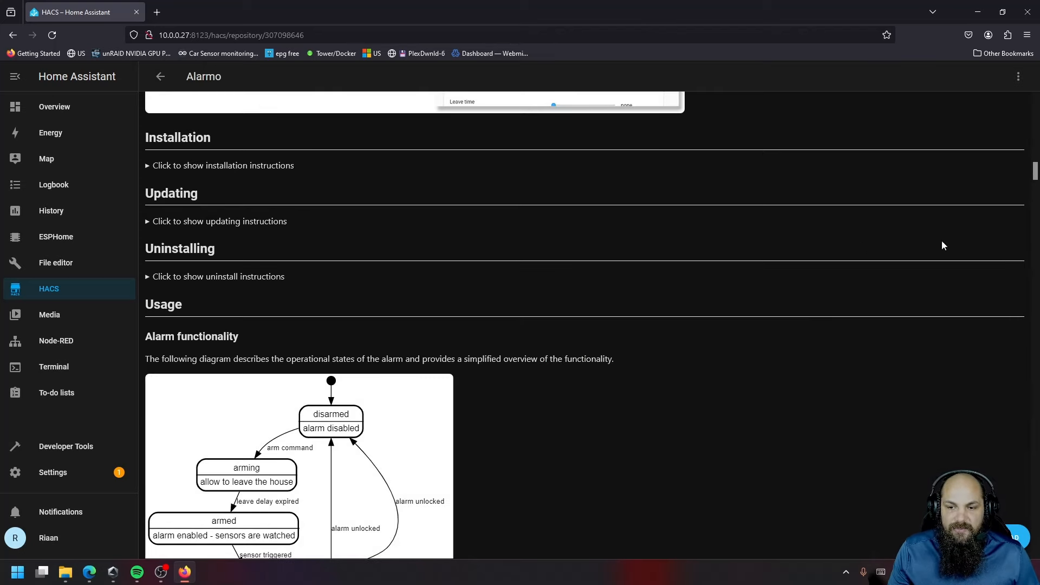
Reopen the Alarmo repository page from the downloaded list, then go to Settings
click(161, 77)
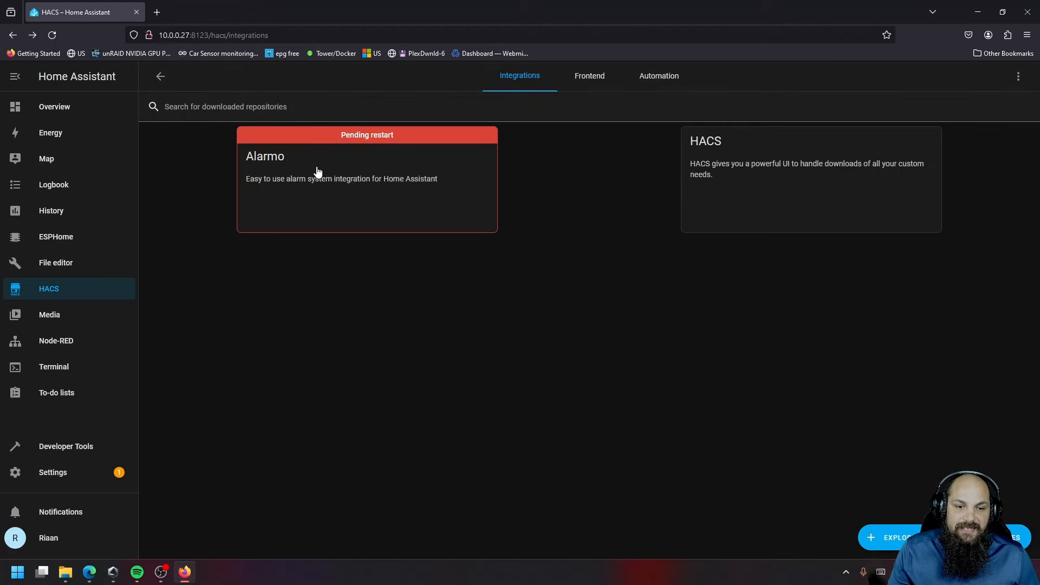
click(356, 162)
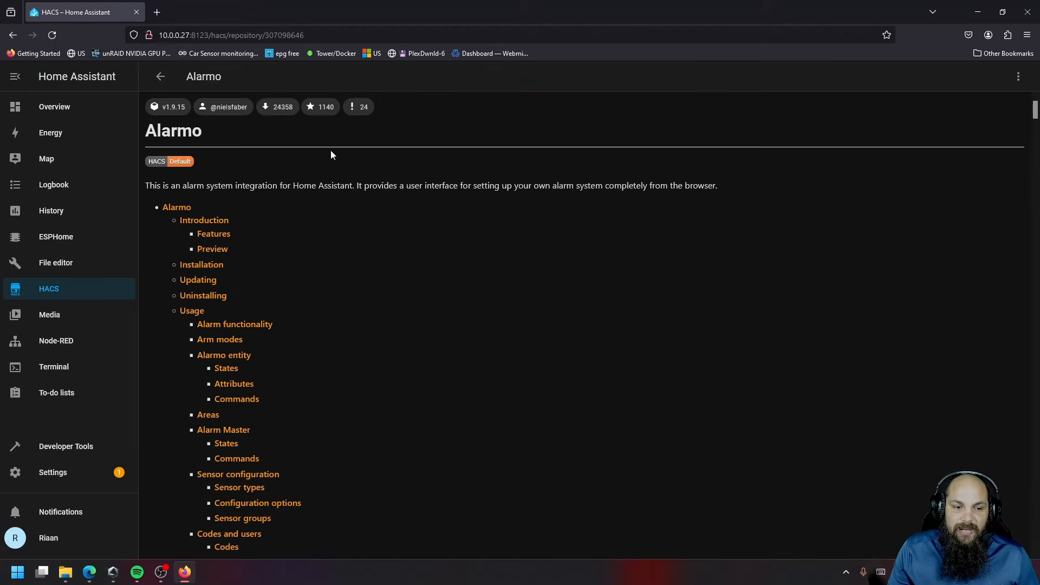
click(71, 480)
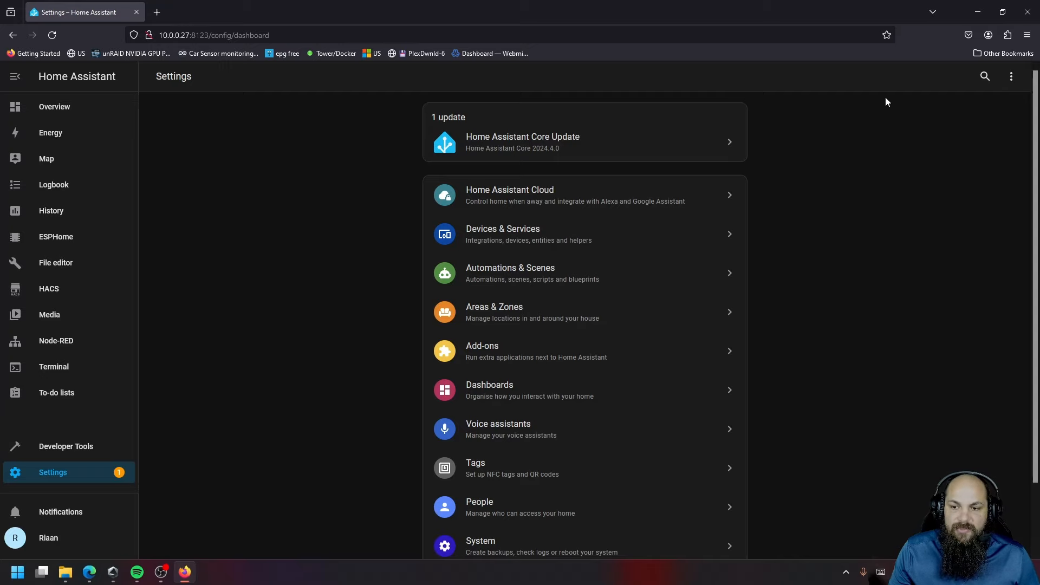
Restart Home Assistant from the Settings menu and return to Settings
click(1012, 77)
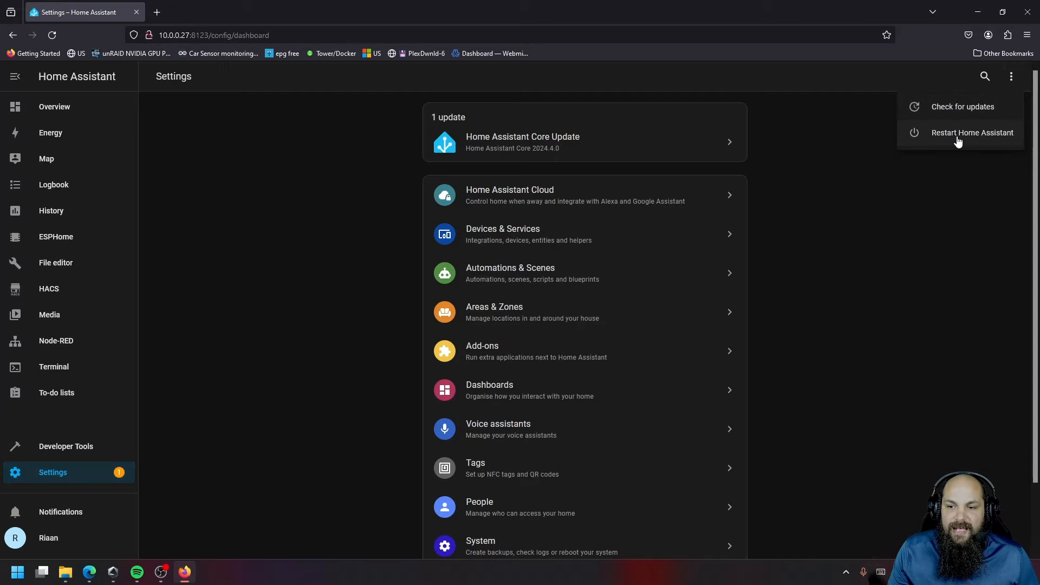
click(957, 134)
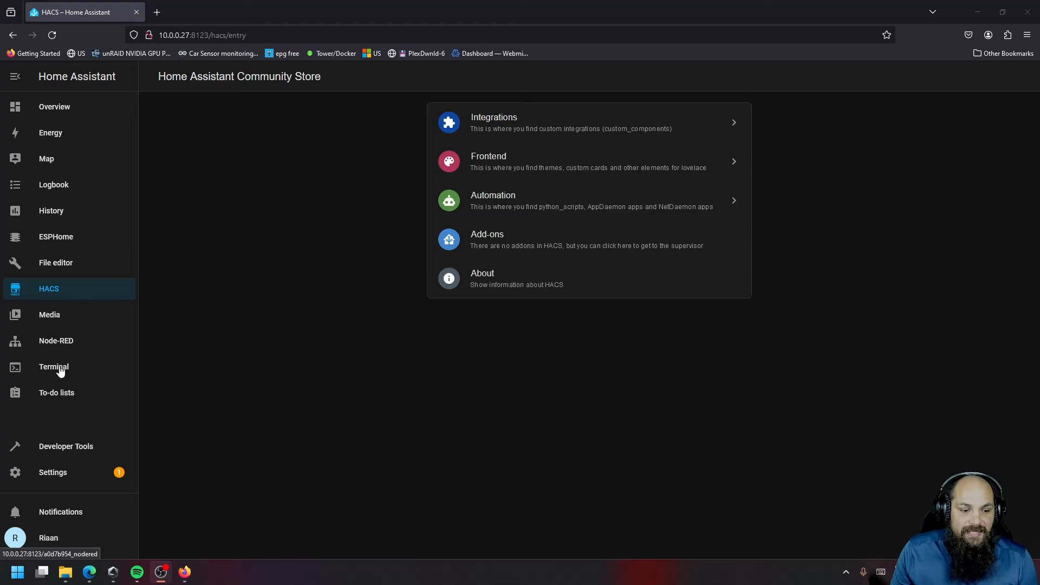
click(59, 480)
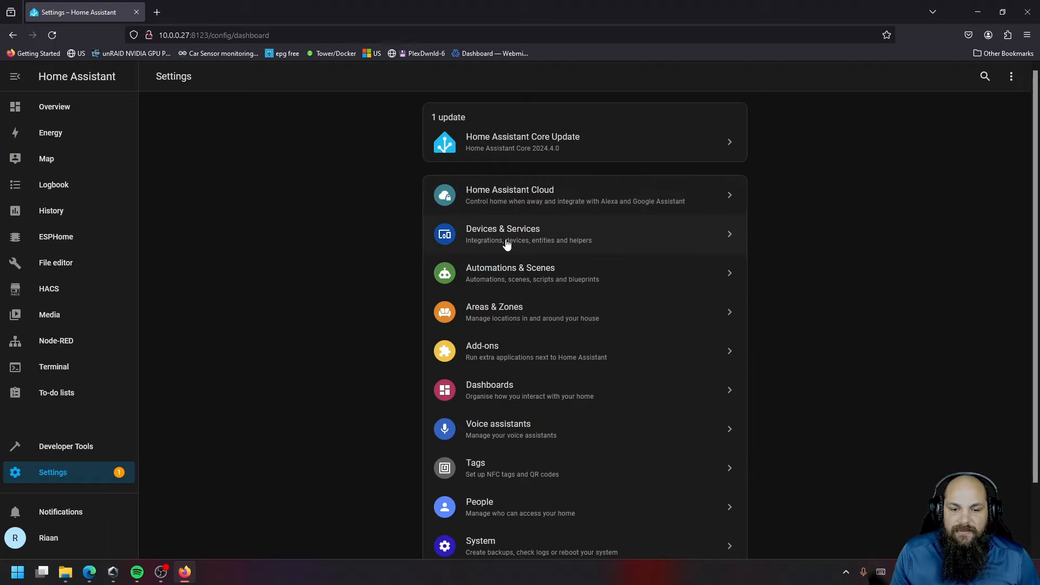
Add the Alarmo integration via 'al' search with no area, then open the Alarmo sidebar panel
click(507, 245)
click(980, 537)
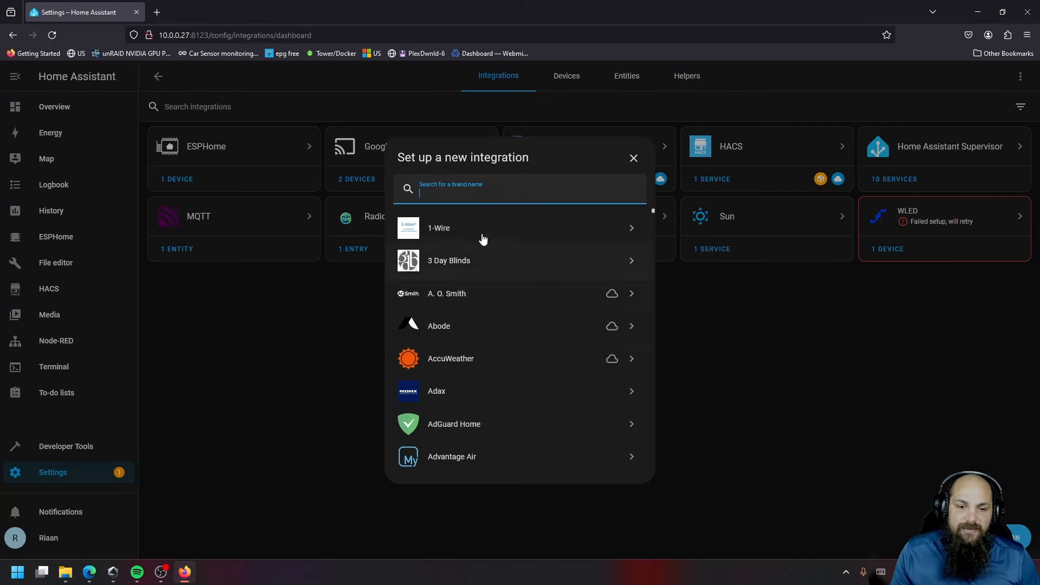
text(al)
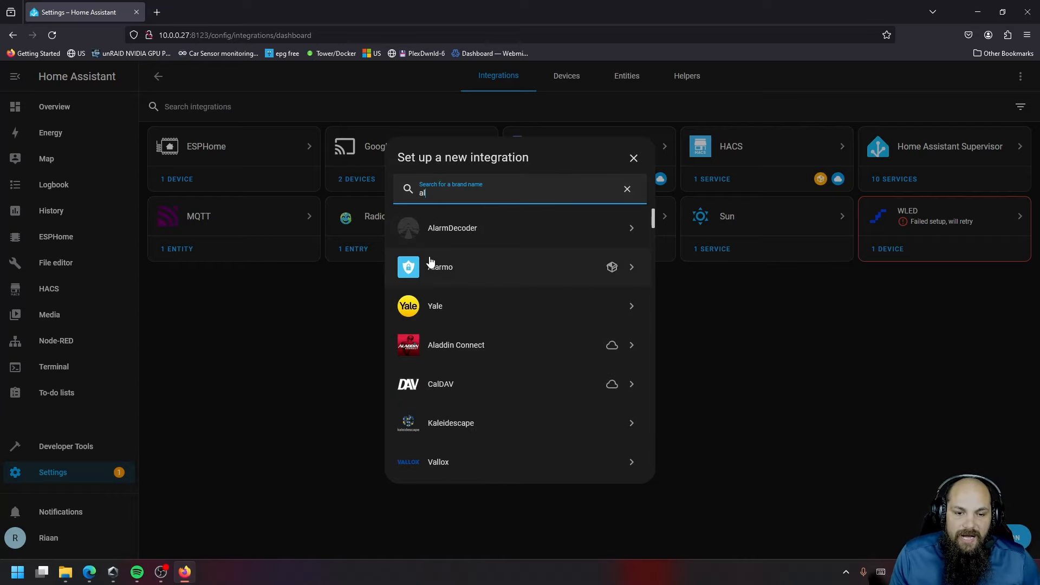
click(455, 271)
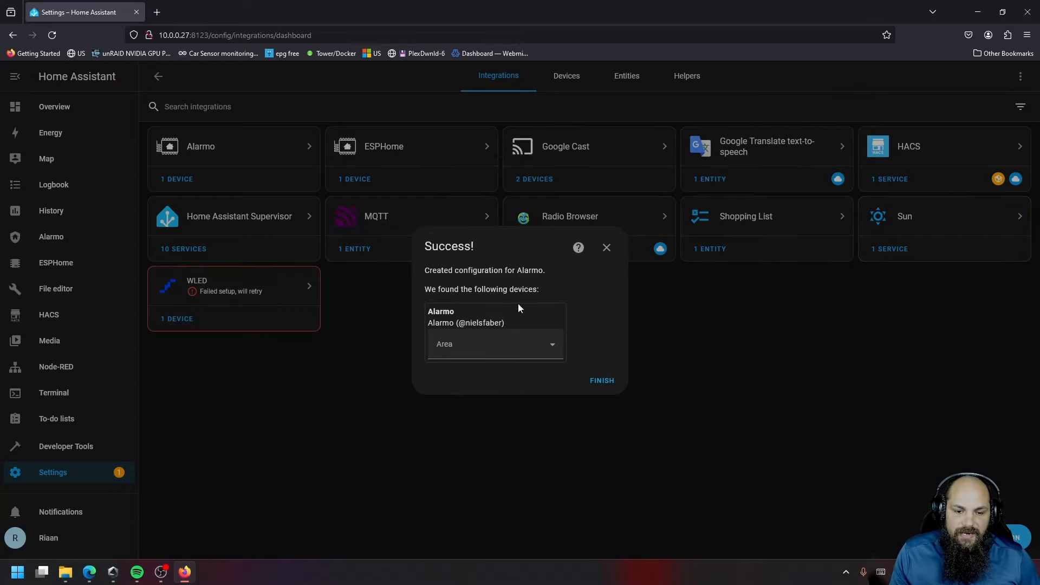
click(554, 344)
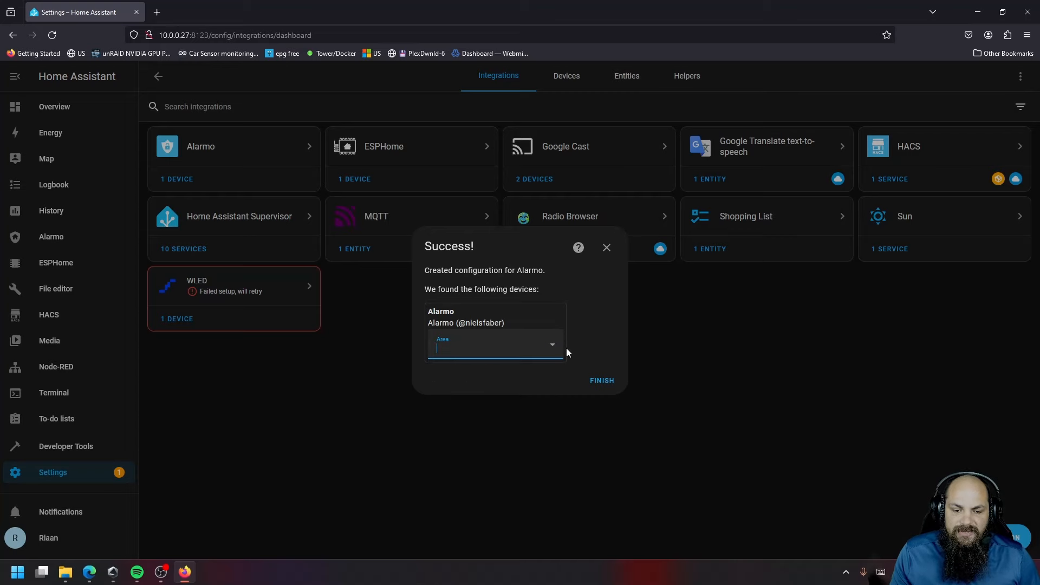
click(613, 385)
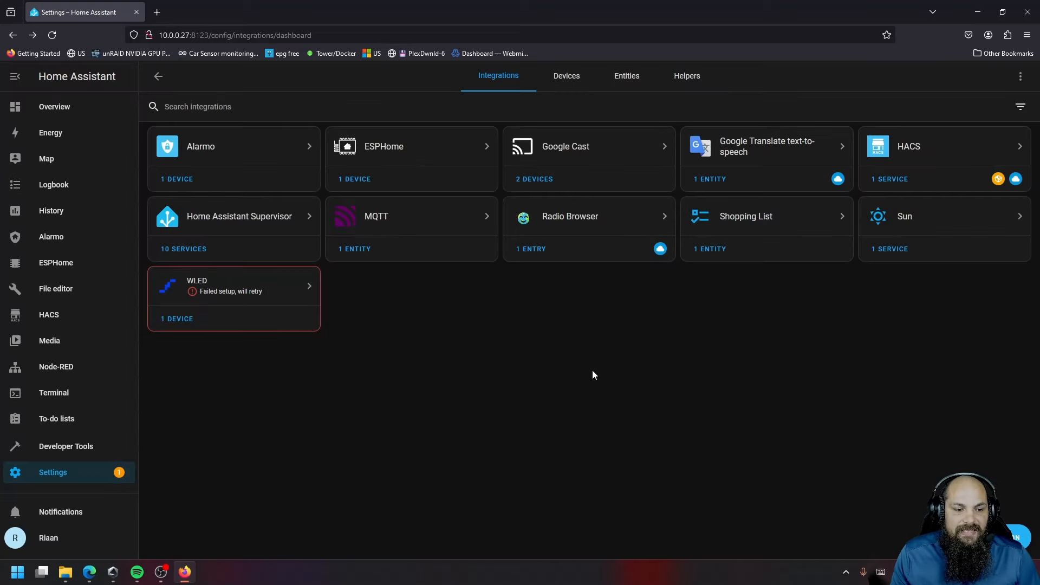
click(56, 247)
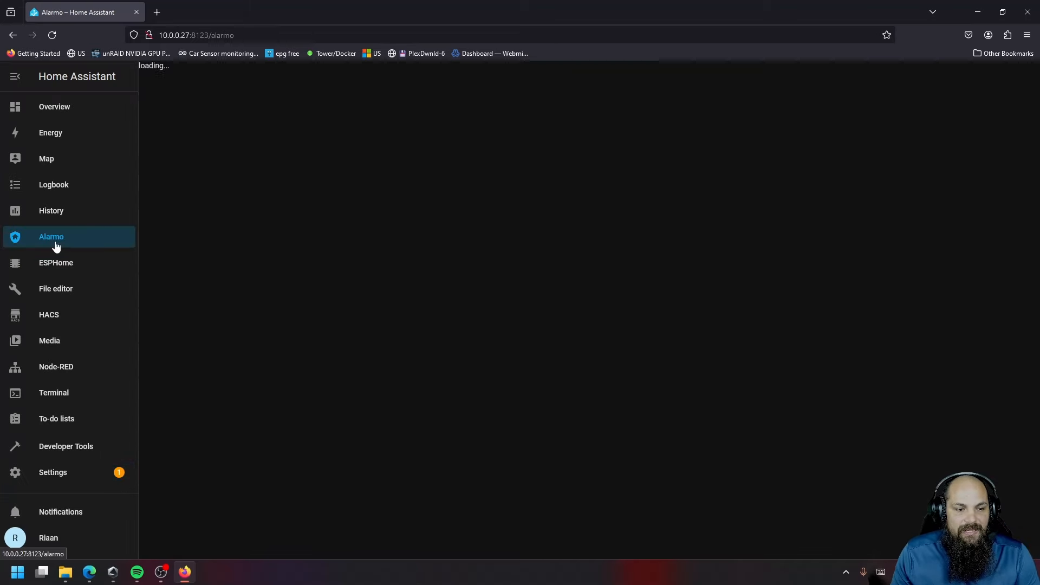